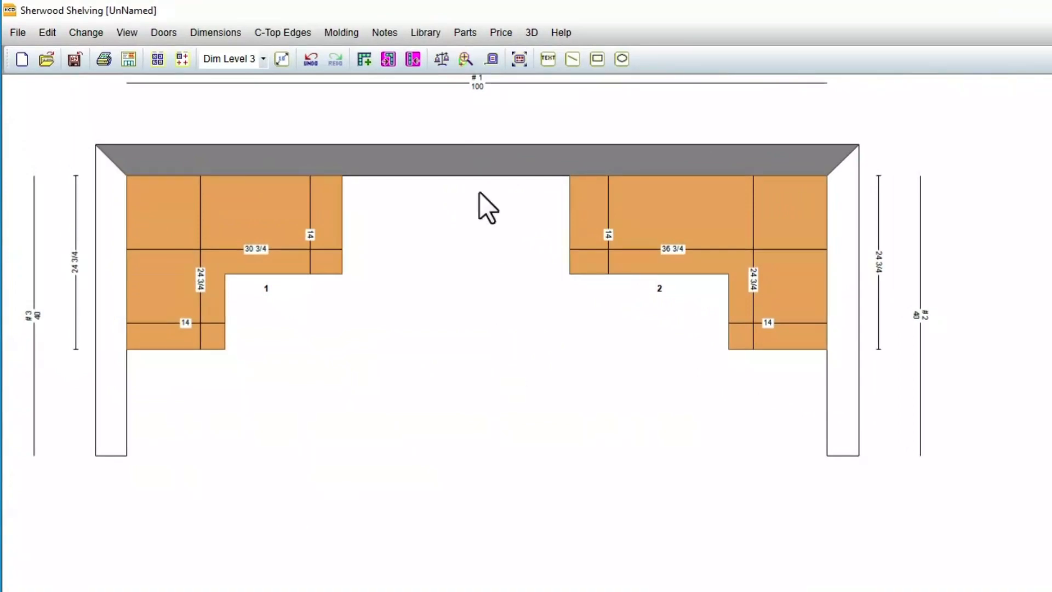
- Look through the corner unit layouts in the floor plans of Rooms 1, 2 and 3
click(392, 58)
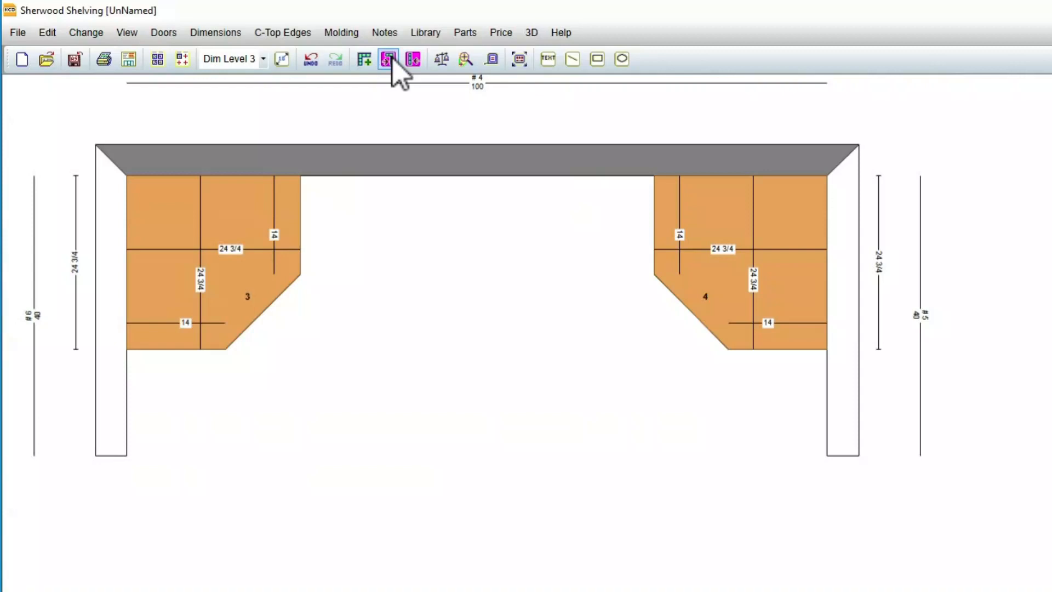
click(392, 59)
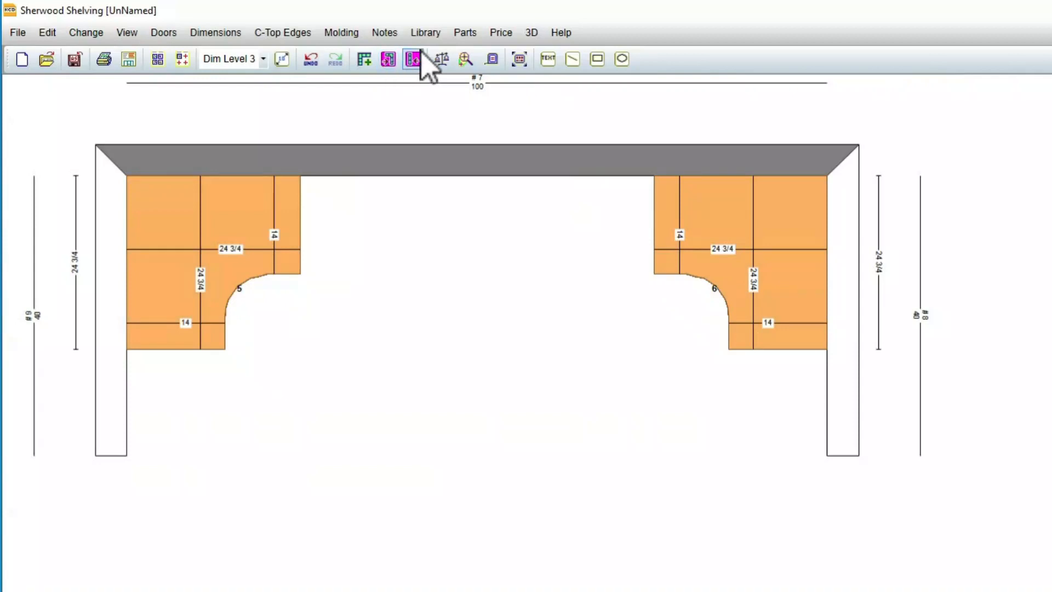
click(415, 60)
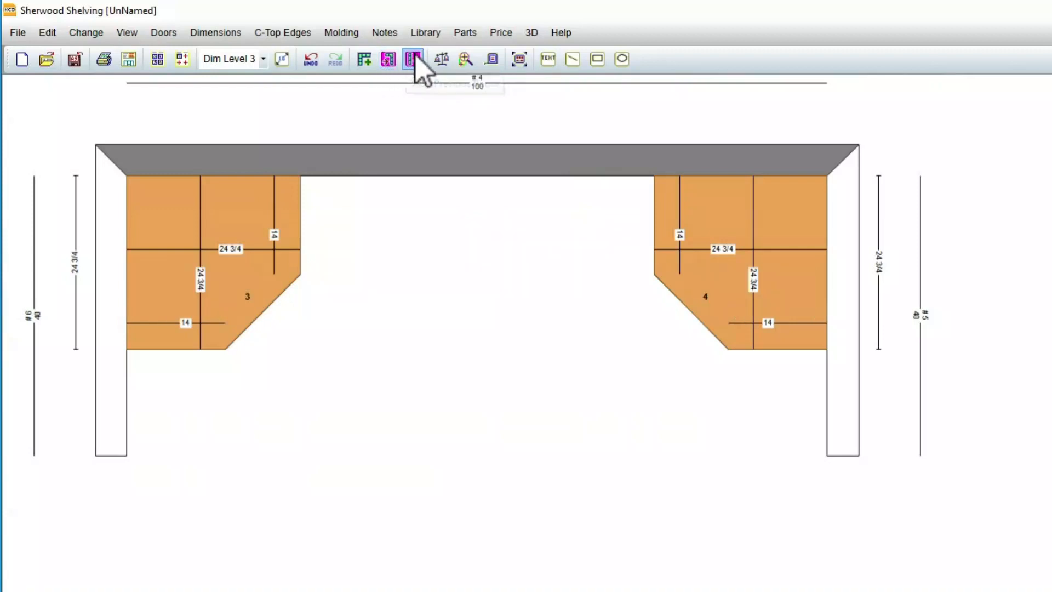
click(415, 57)
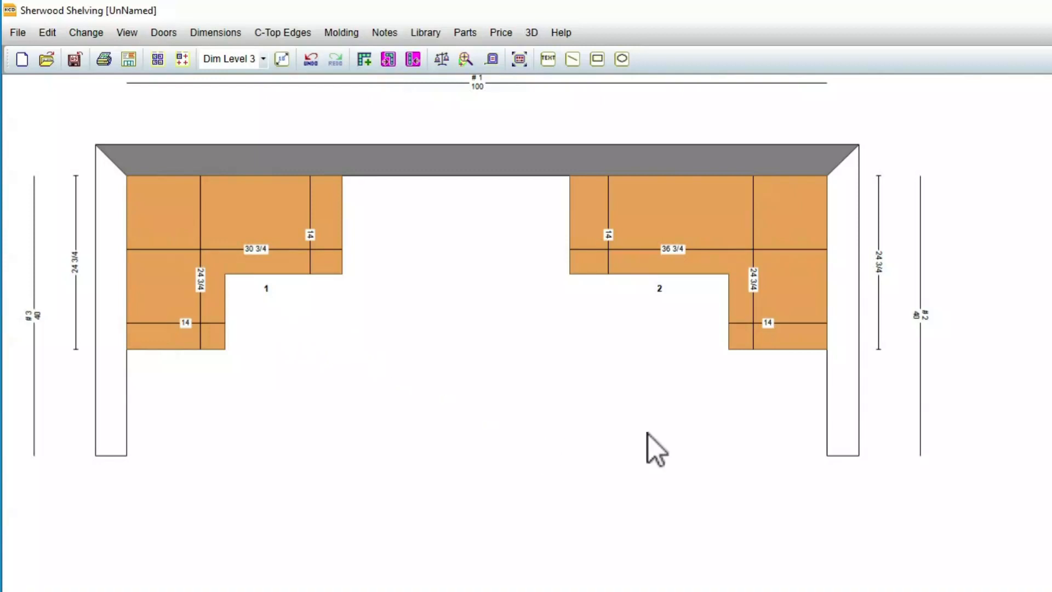
click(844, 373)
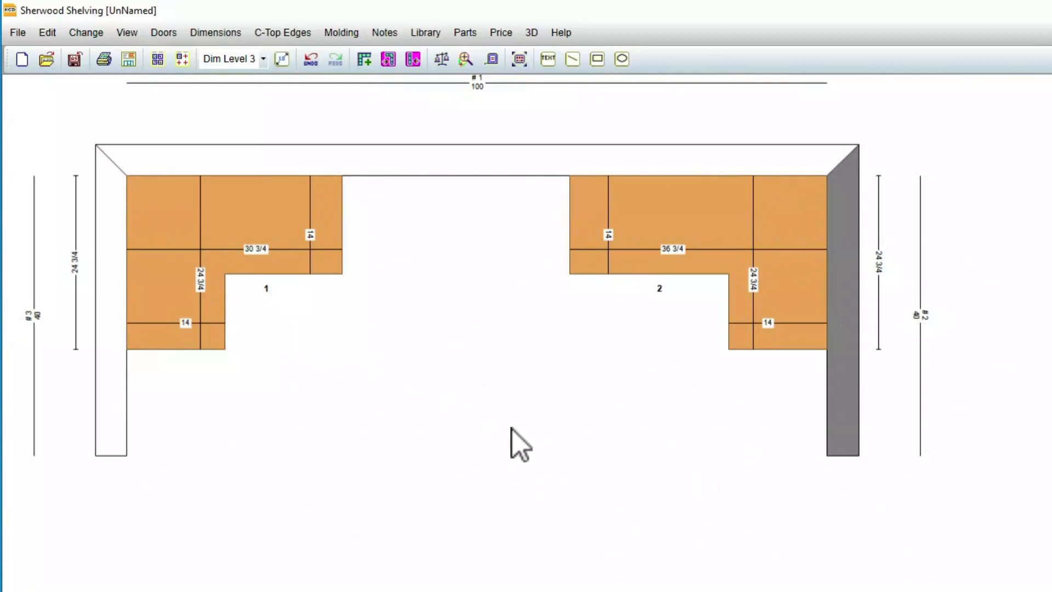
click(661, 296)
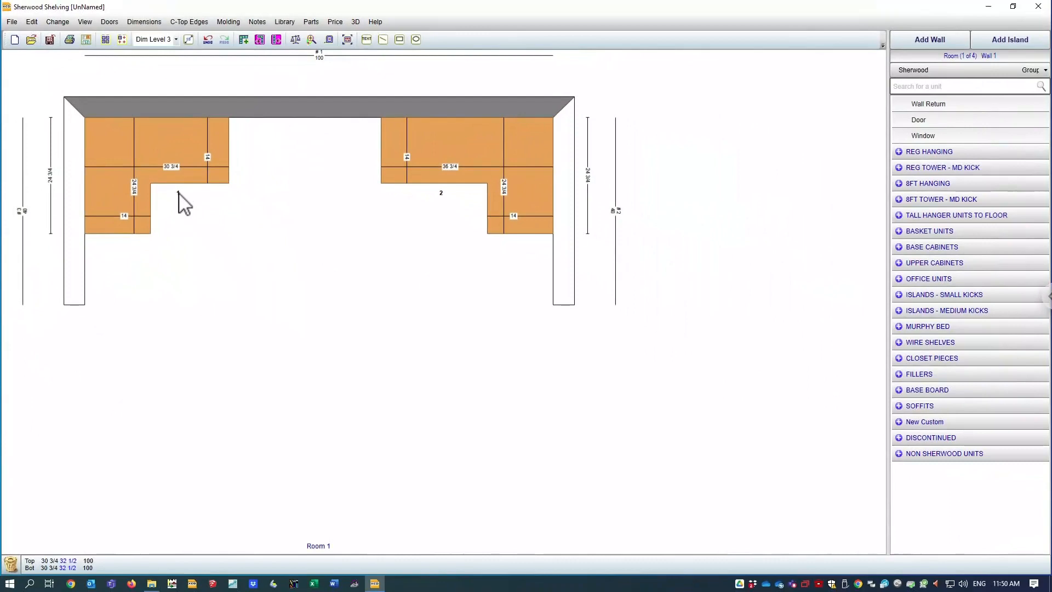
- Review the properties of corner units 1 and 2 and return to Room 1's floor plan
double_click(178, 193)
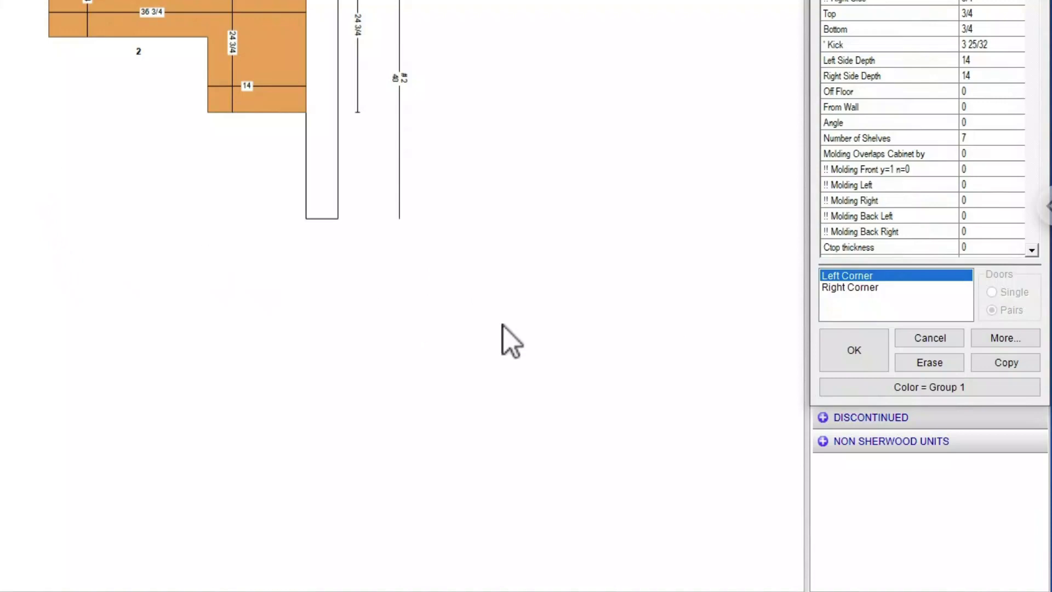
click(850, 355)
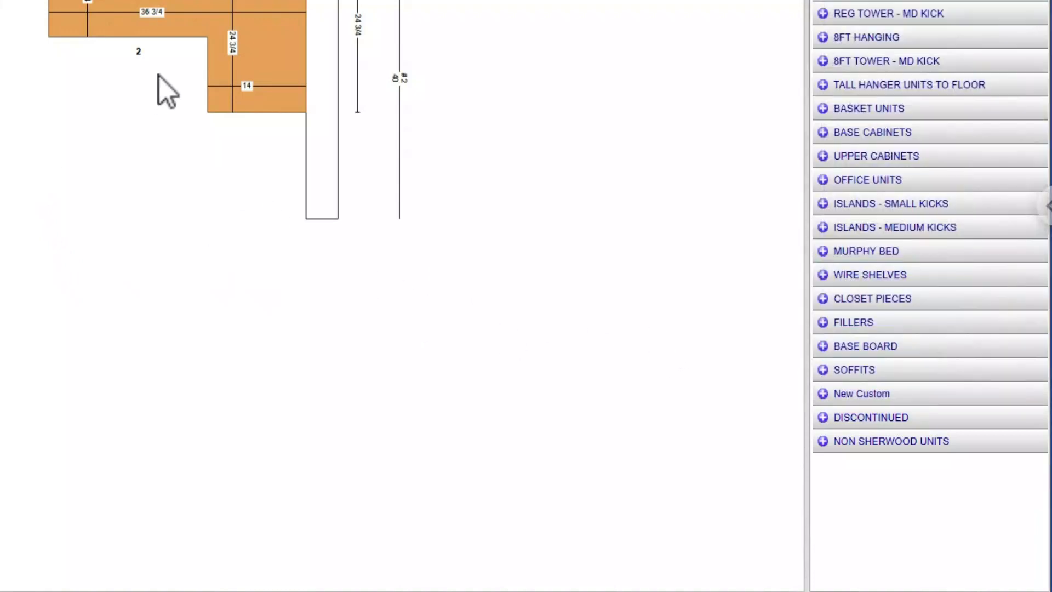
double_click(140, 51)
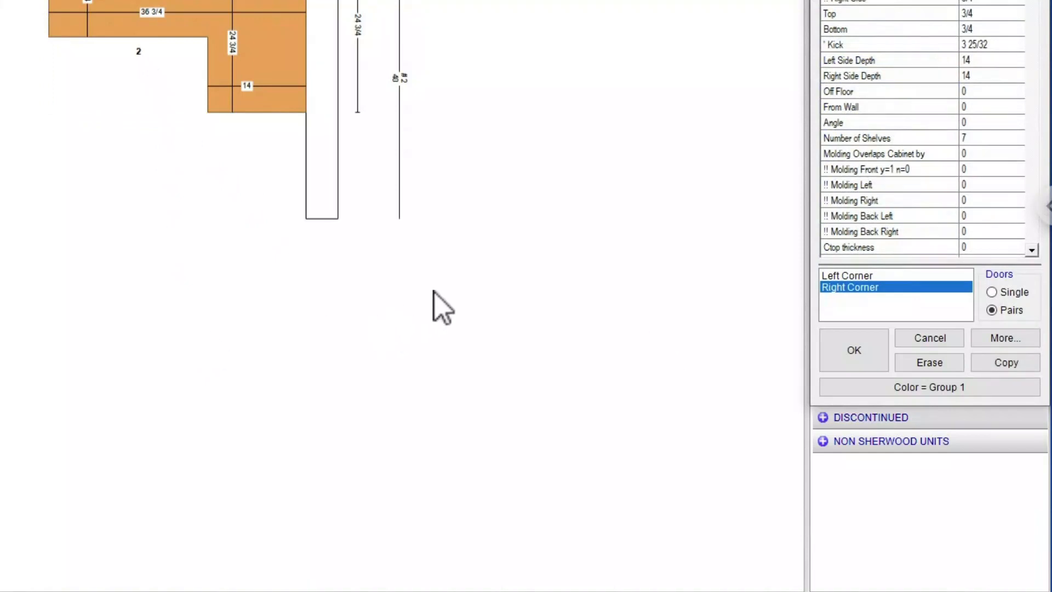
click(843, 350)
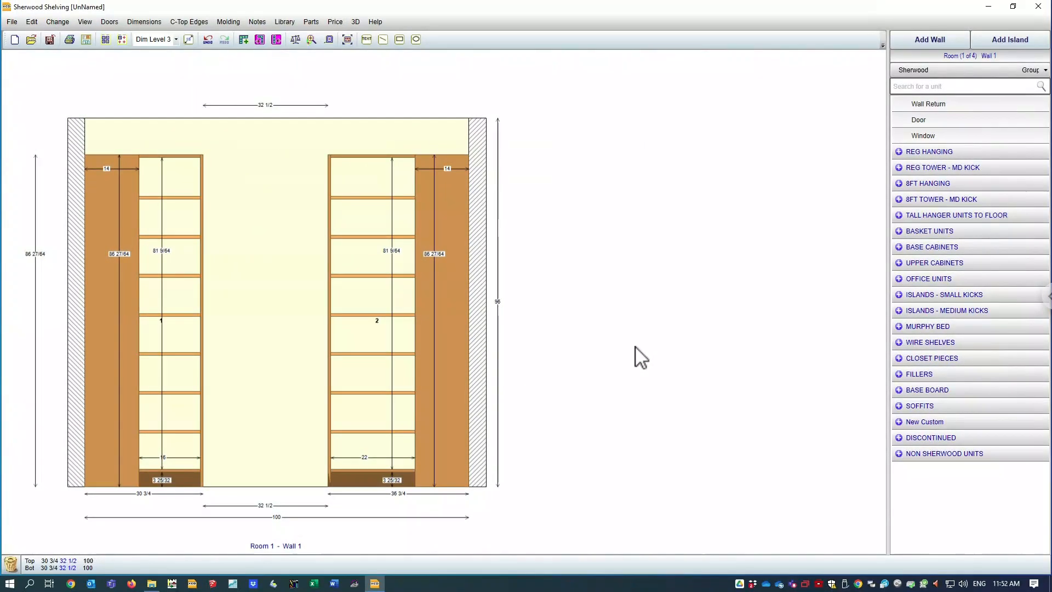
double_click(949, 343)
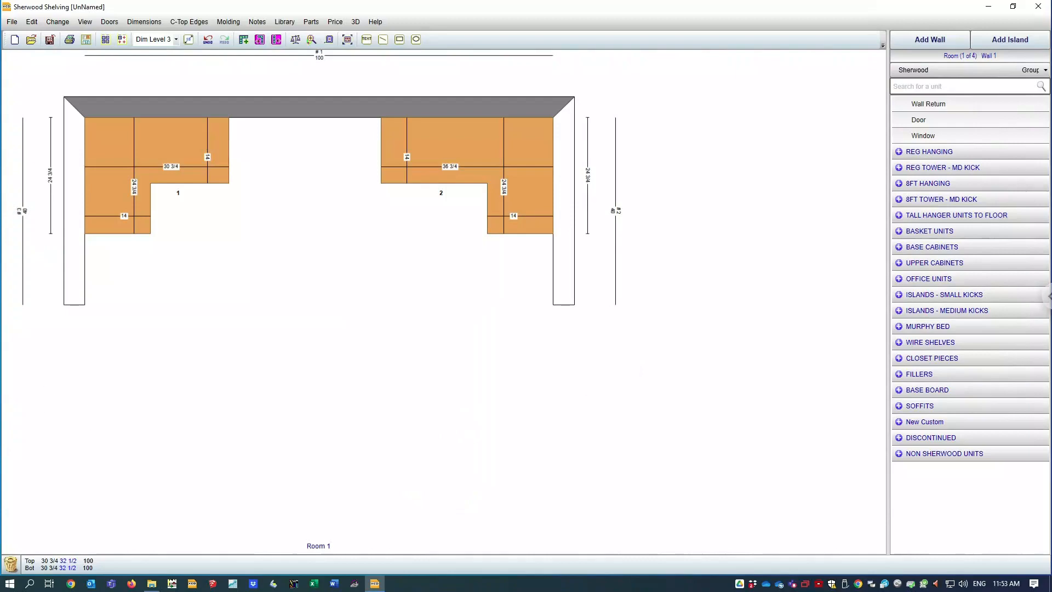
- Switch to the Test Job order in the browser and examine the Corner Shelf Radius - Fixed and Adjustable entries
drag(0, 90, 501, 36)
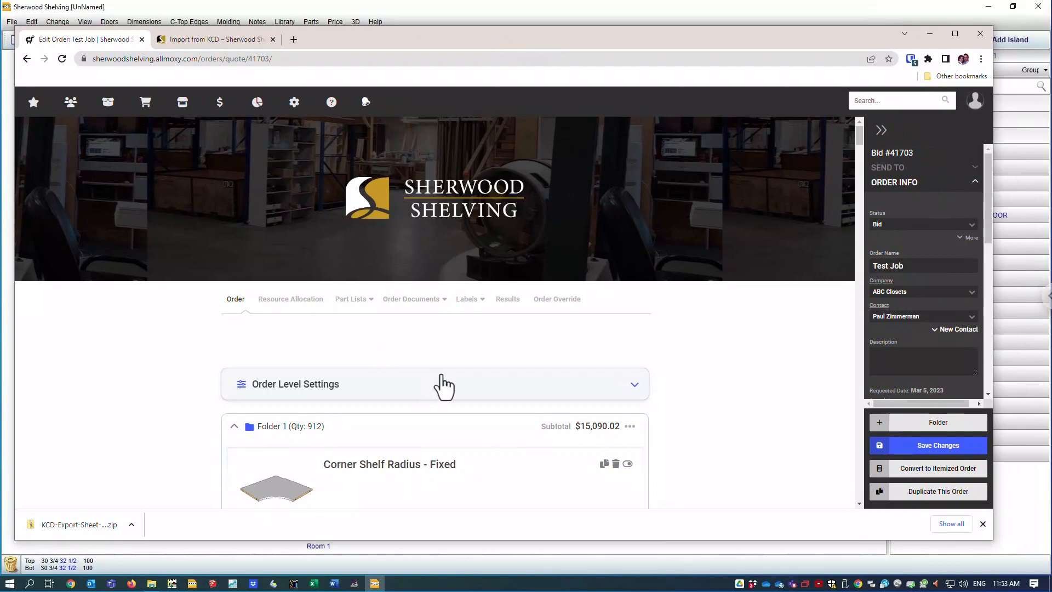
scroll(453, 378, down, 1)
scroll(452, 371, down, 2)
scroll(452, 370, down, 1)
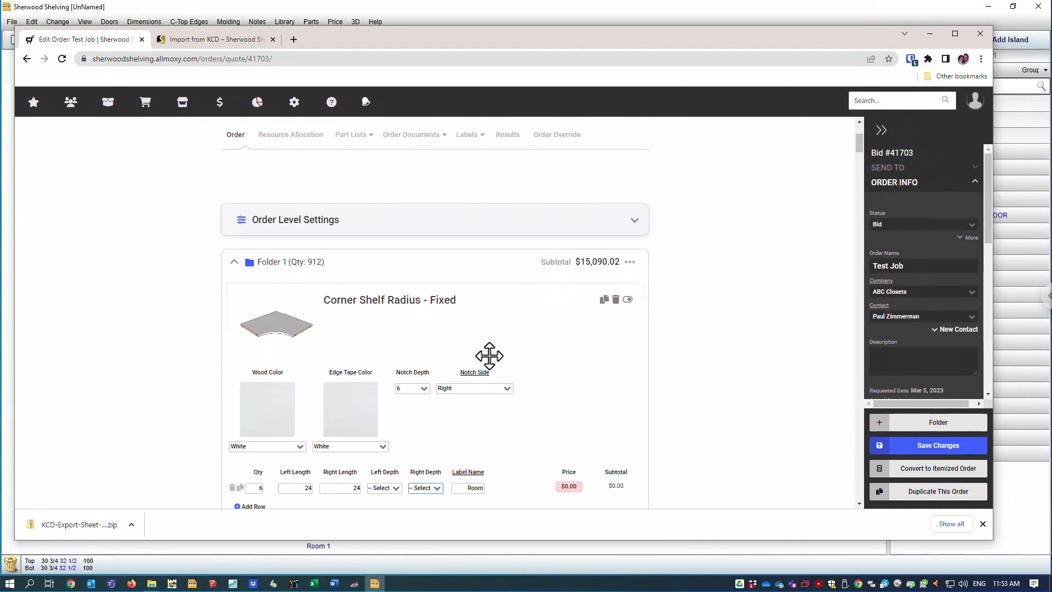
scroll(489, 356, down, 1)
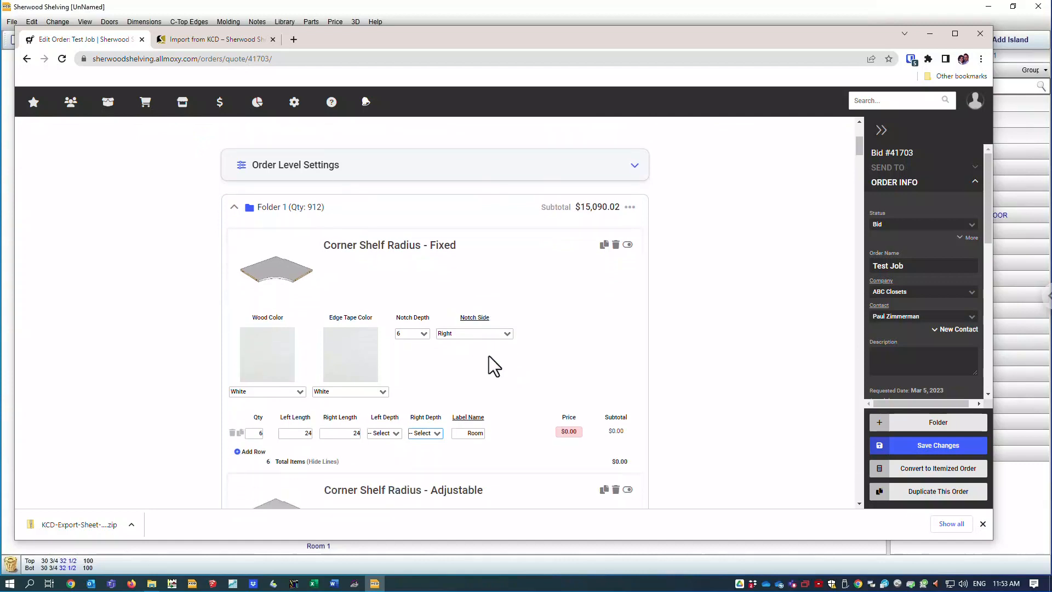
scroll(488, 356, down, 1)
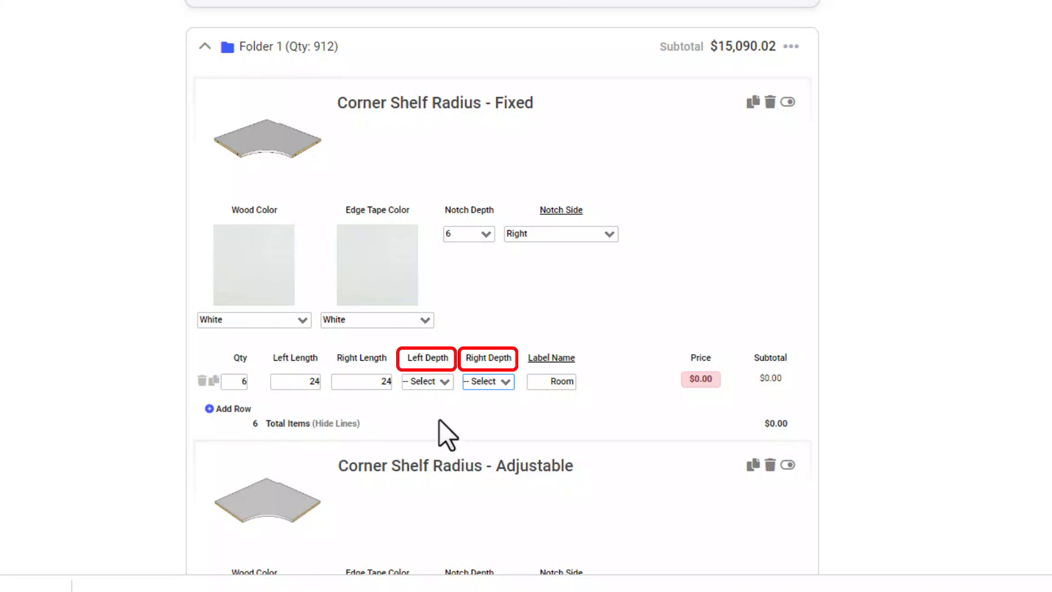
scroll(439, 419, down, 5)
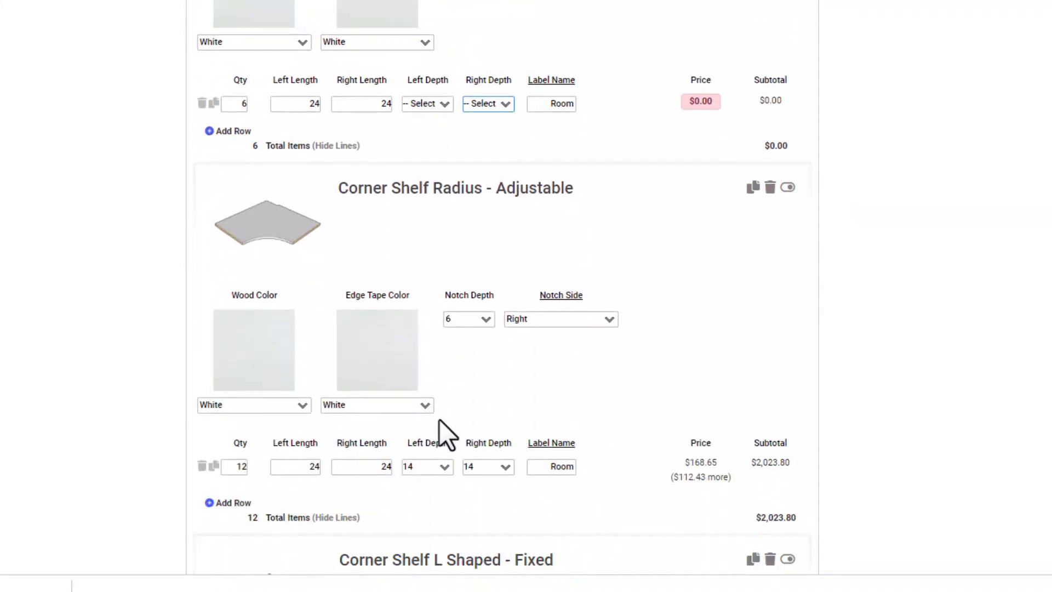
scroll(491, 441, up, 5)
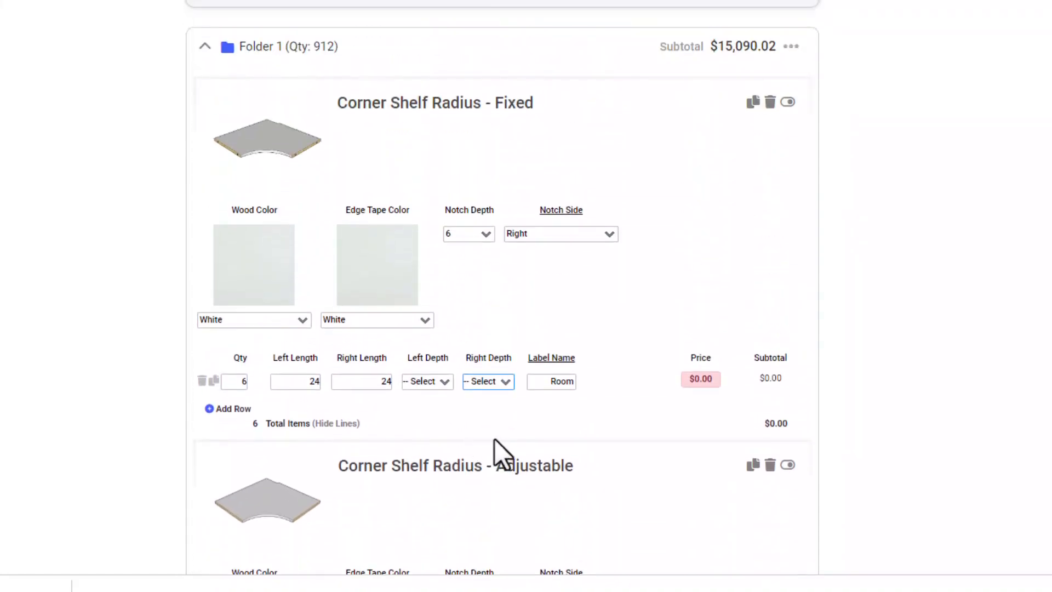
- Set both the left depth and the right depth of the Corner Shelf Radius - Fixed line to 14
click(445, 378)
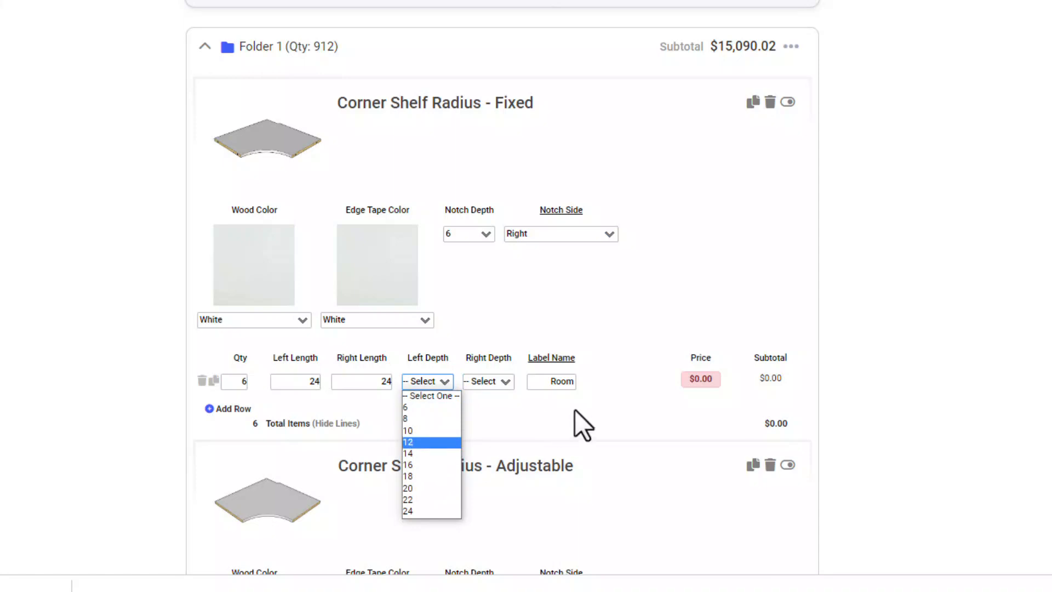
click(666, 407)
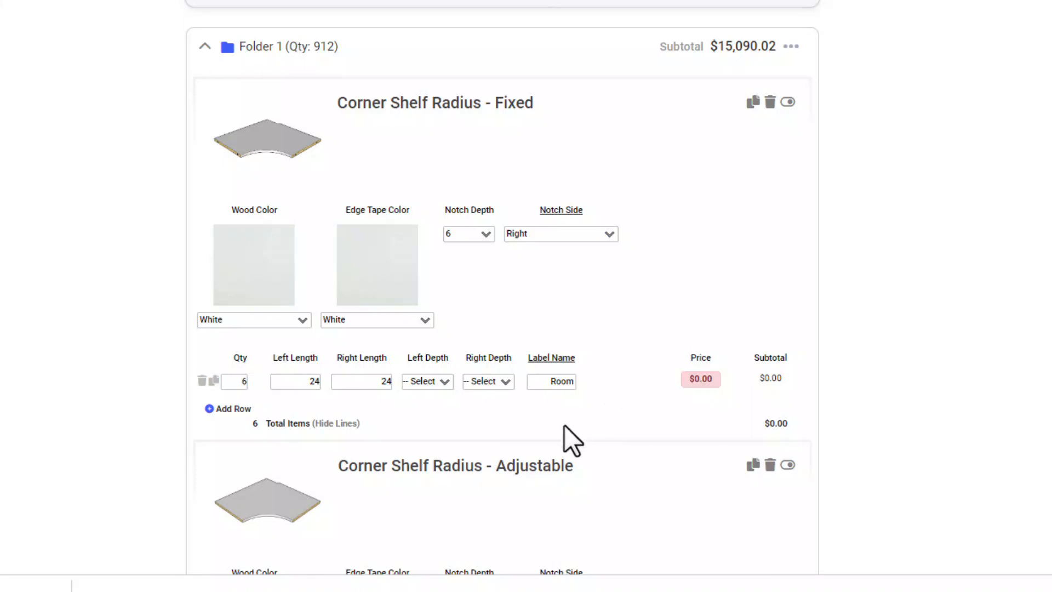
click(508, 383)
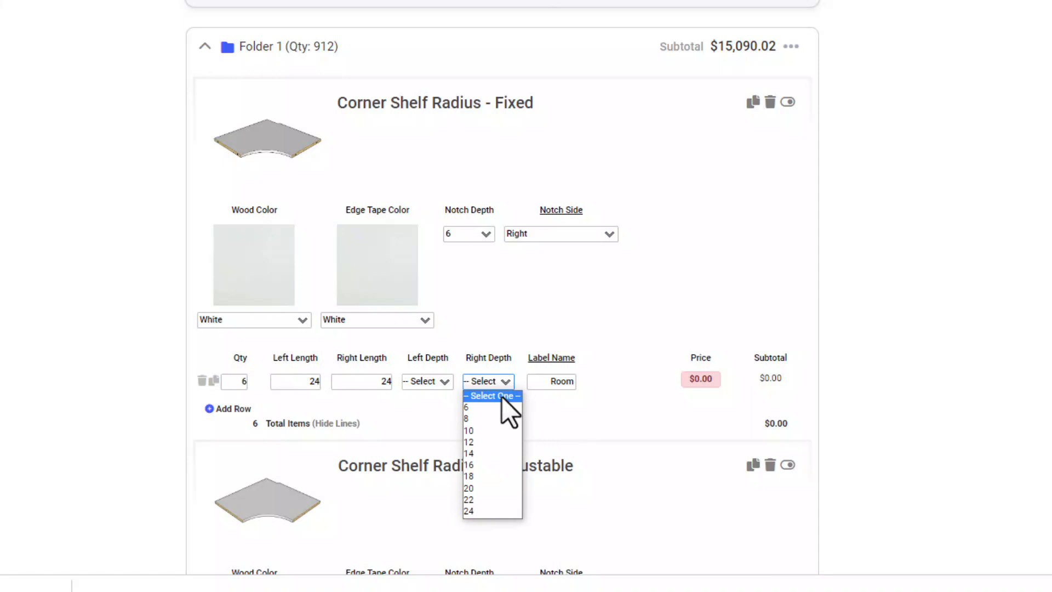
click(489, 452)
click(568, 381)
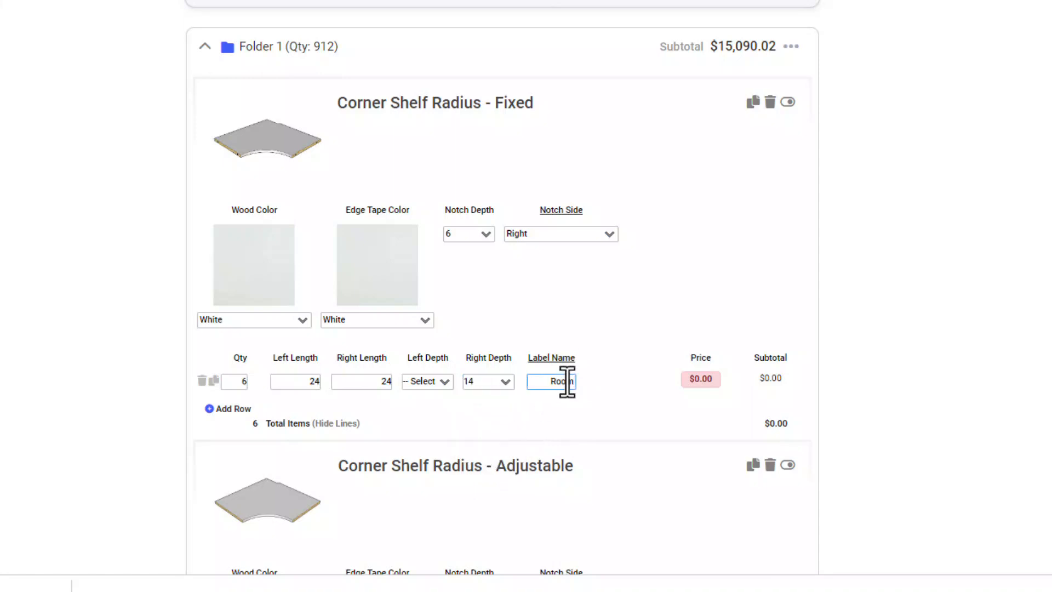
click(432, 383)
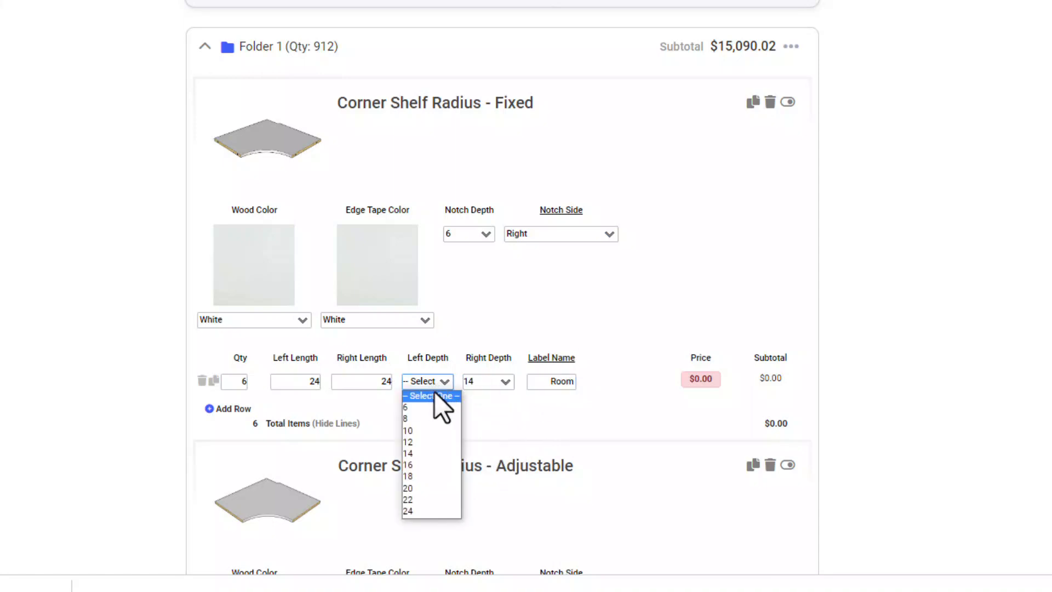
click(433, 452)
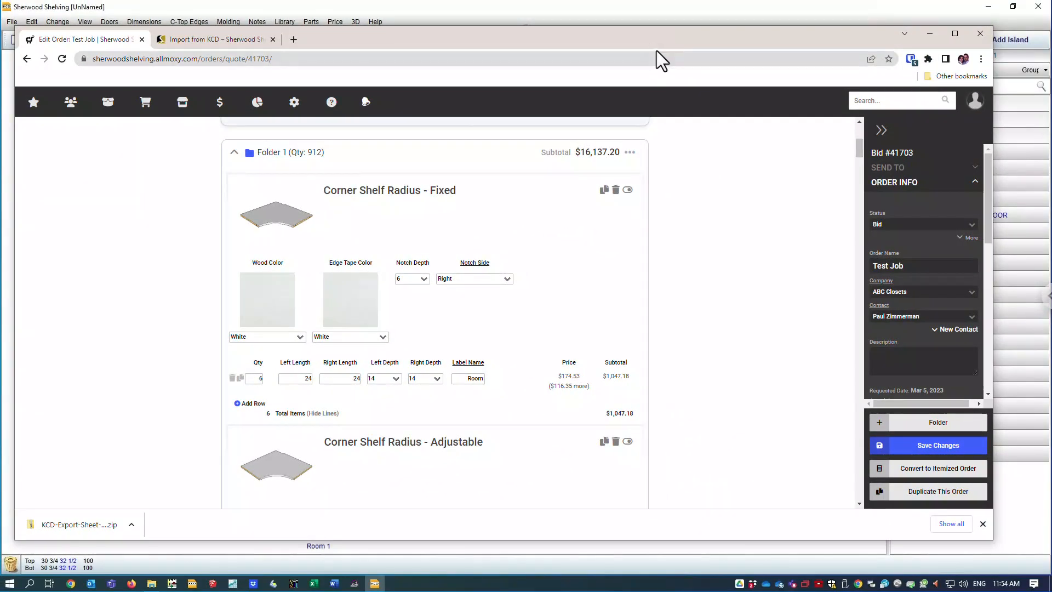
- Compare Room 1's floor plan in the design program with the Corner Shelf L Shaped - Fixed lines in the browser order
drag(661, 38, 0, 25)
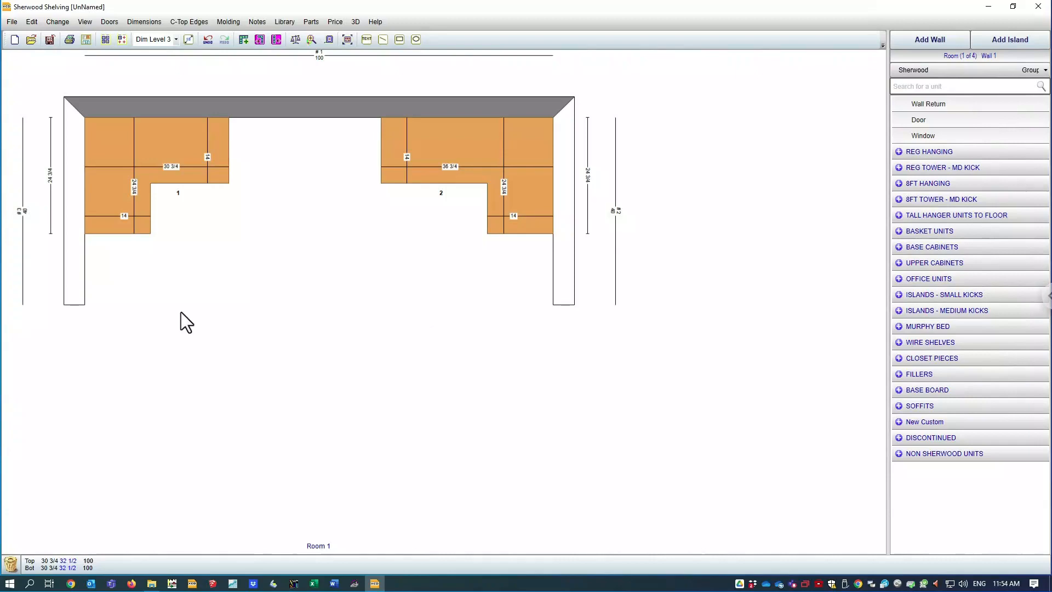
mouse_move(0, 98)
mouse_down()
mouse_move(530, 64)
mouse_move(568, 50)
mouse_move(554, 50)
mouse_up()
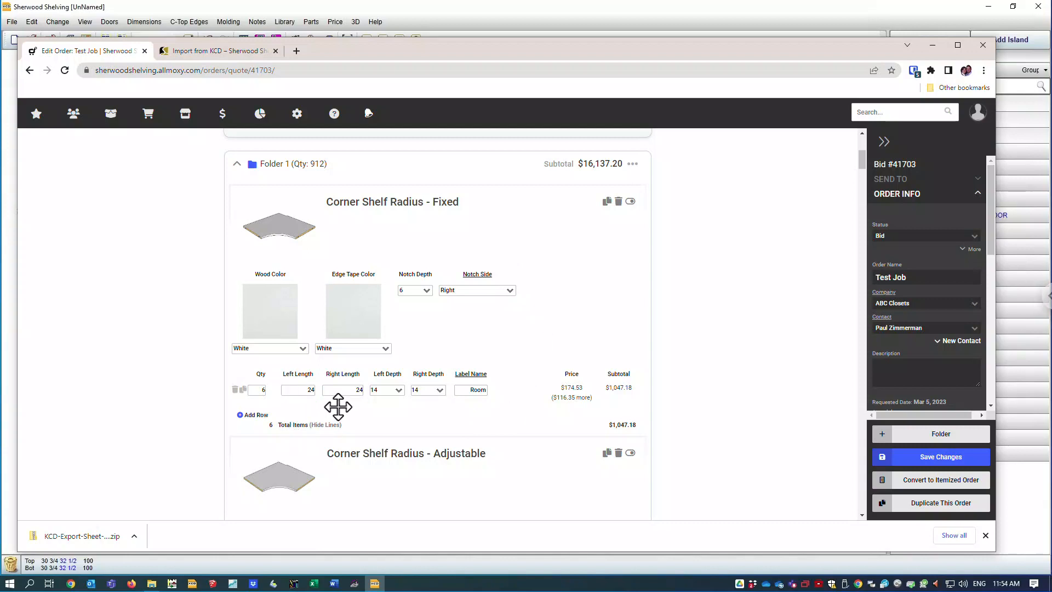
scroll(376, 415, down, 7)
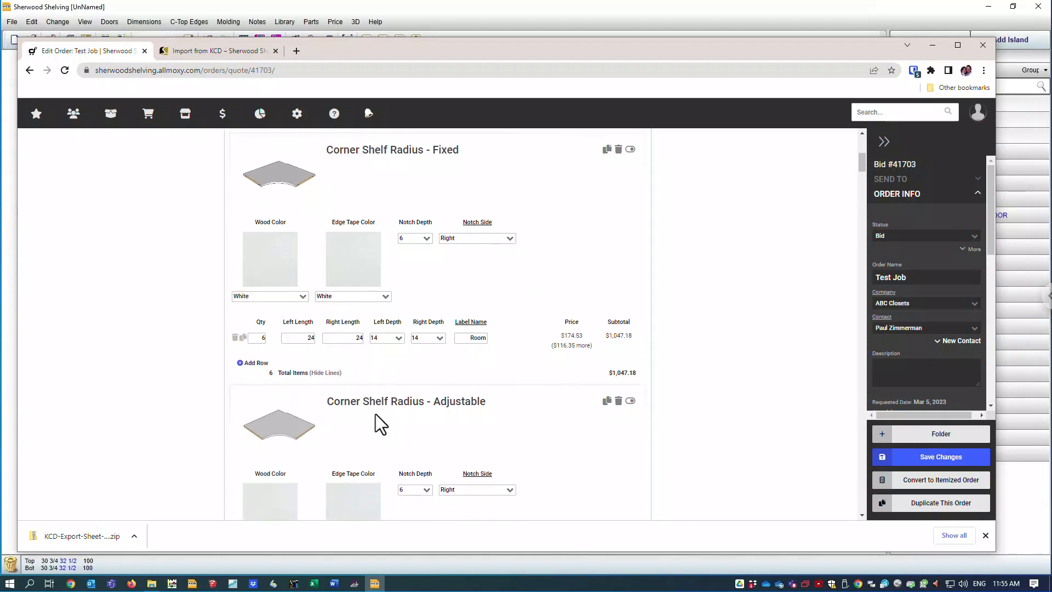
scroll(376, 415, down, 3)
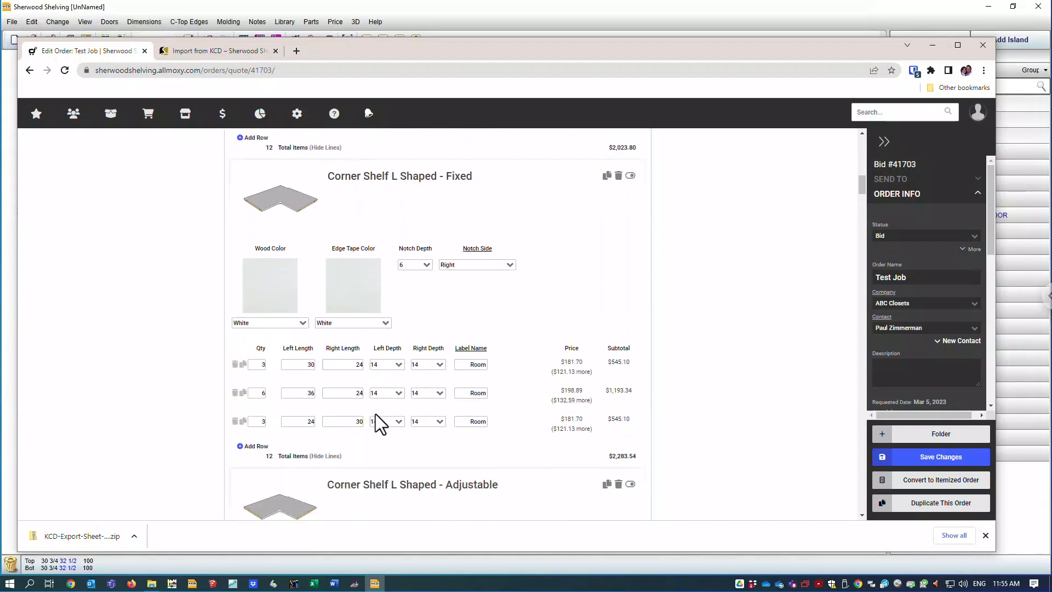
scroll(376, 415, up, 1)
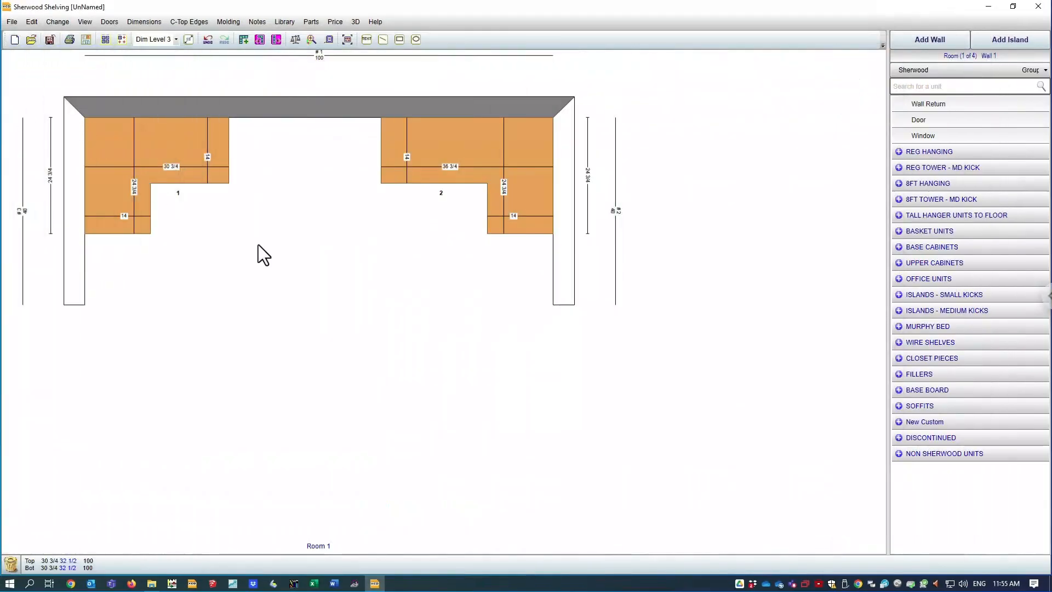
- In the shelving design program, show Room 4's floor plan and review the properties of corner units 7 and 8
click(277, 39)
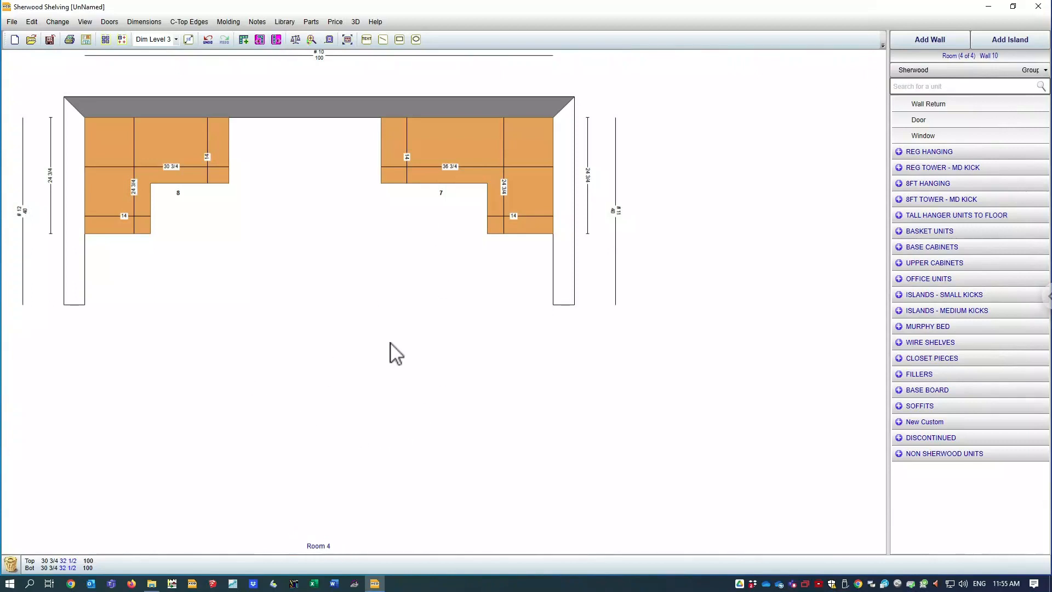
click(441, 195)
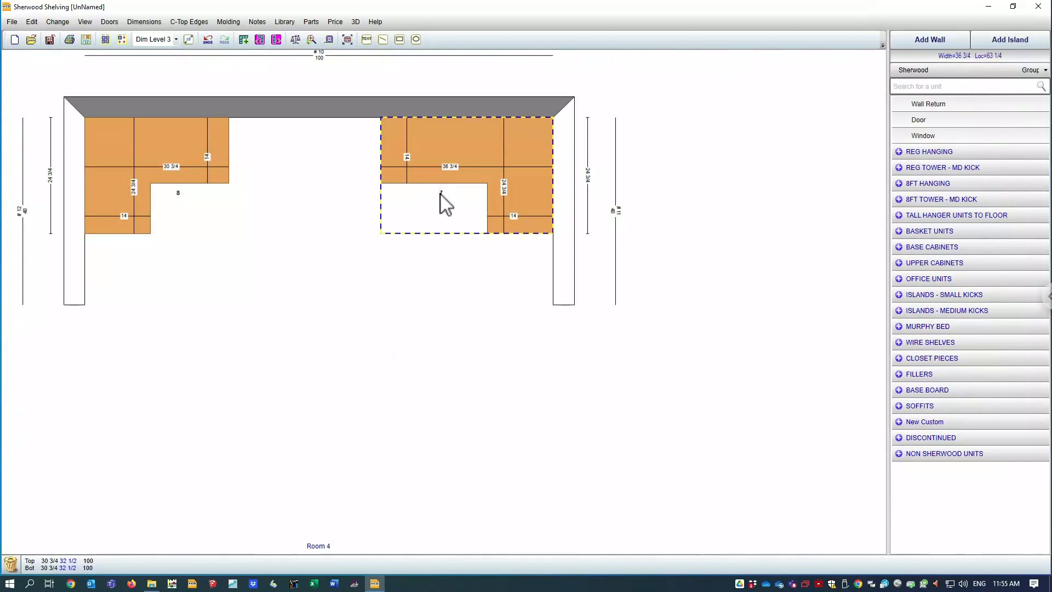
click(441, 197)
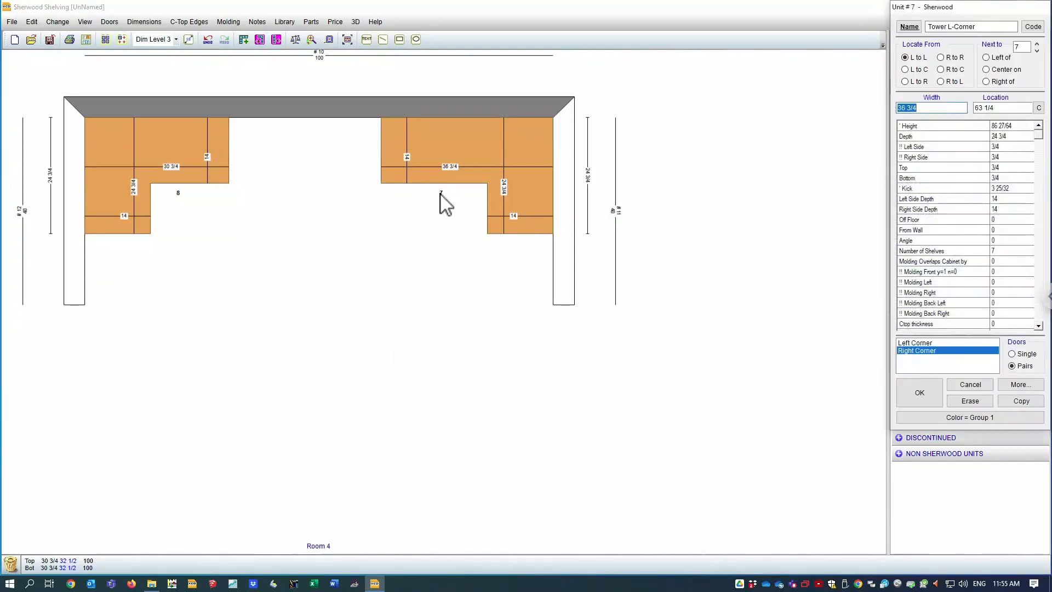
click(910, 390)
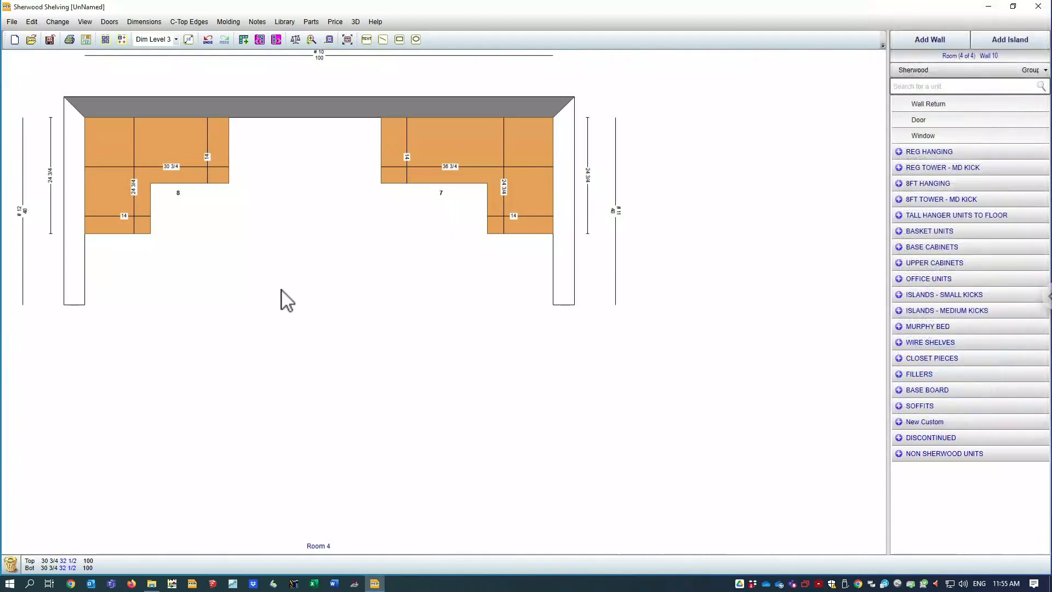
double_click(176, 193)
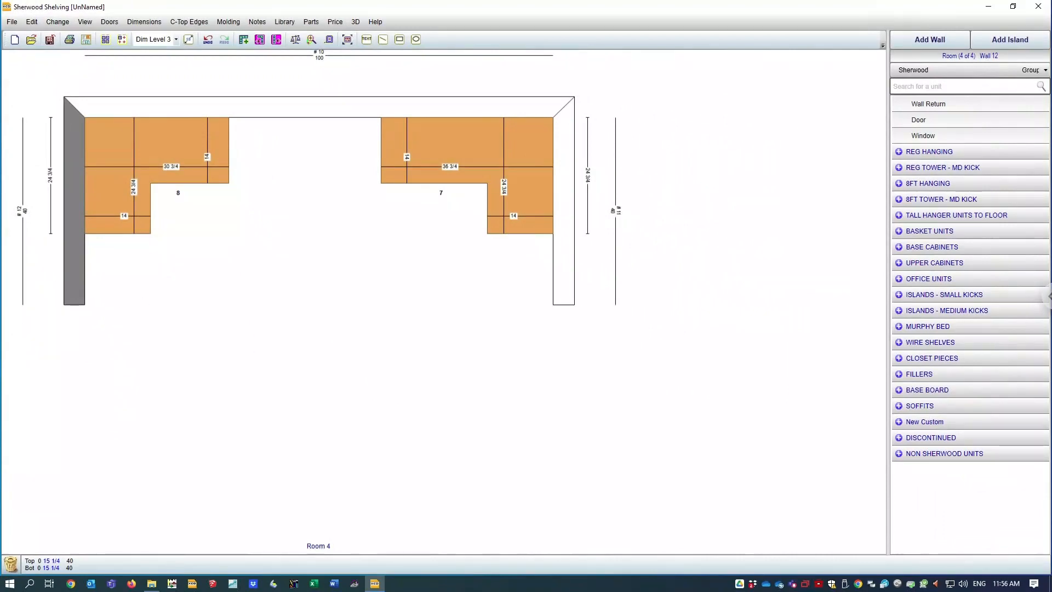
- Switch back to the browser order and duplicate the Corner Shelf L Shaped - Fixed product
mouse_move(0, 61)
mouse_down()
mouse_move(318, 81)
mouse_move(541, 55)
mouse_move(566, 37)
mouse_move(531, 33)
mouse_up()
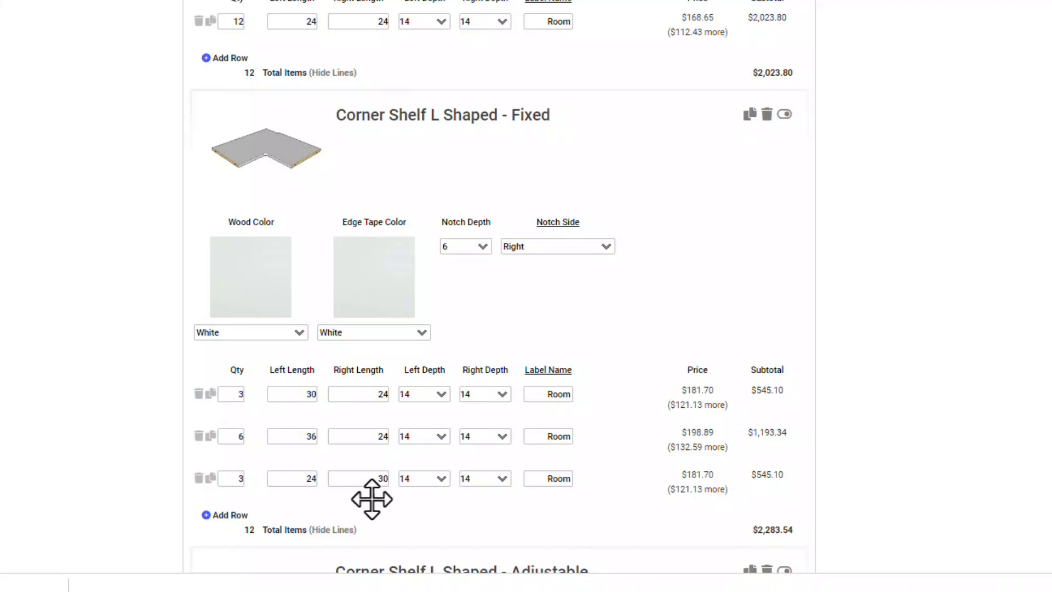
scroll(374, 503, down, 2)
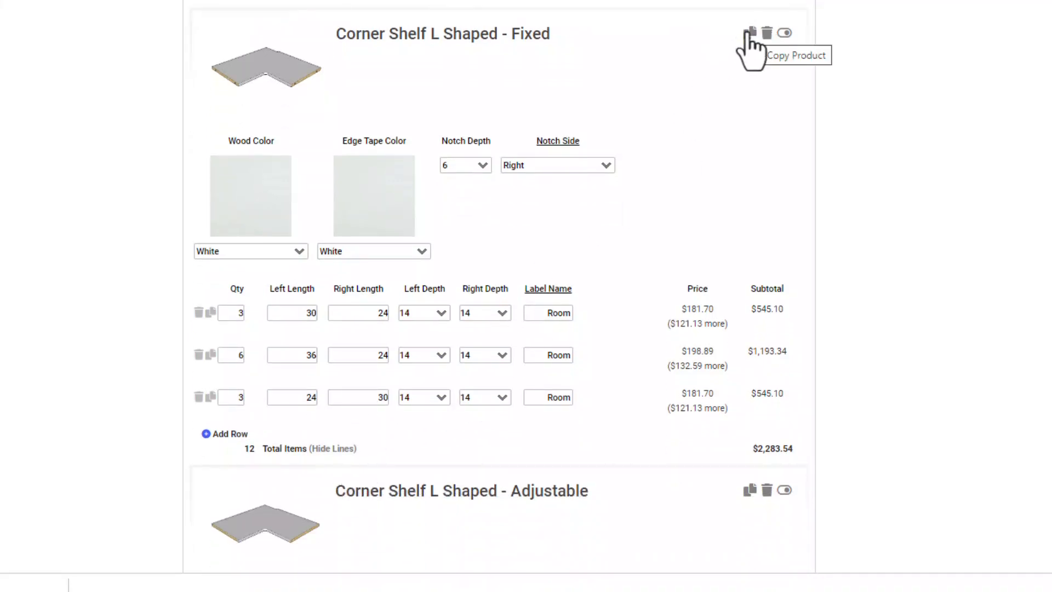
click(750, 34)
scroll(601, 290, down, 5)
scroll(601, 289, down, 4)
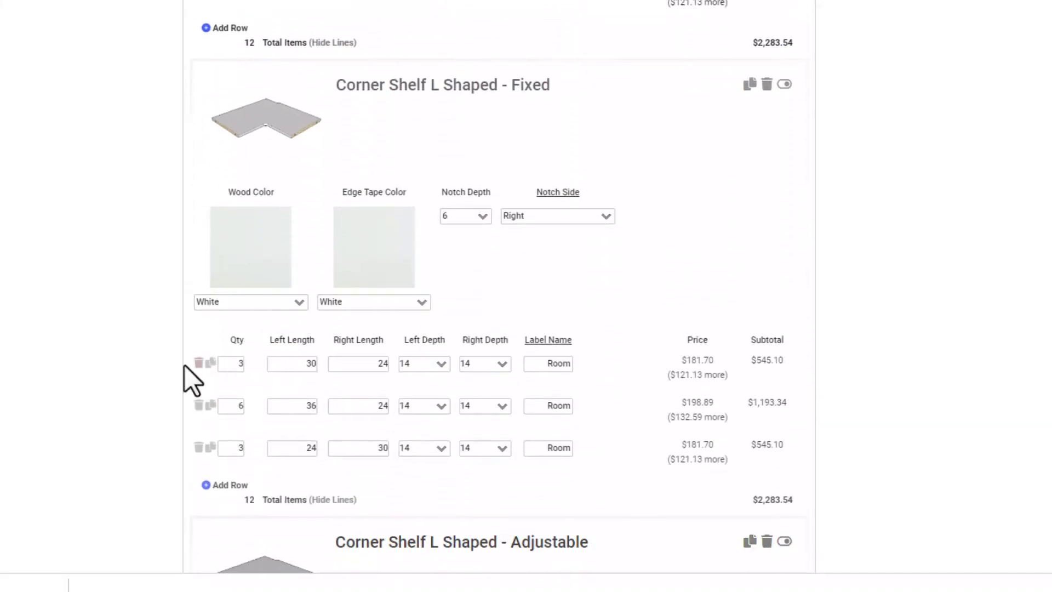
- Delete the 30 × 24 and 36 × 24 rows from the copied product and the 24 × 30 row from the original
click(198, 363)
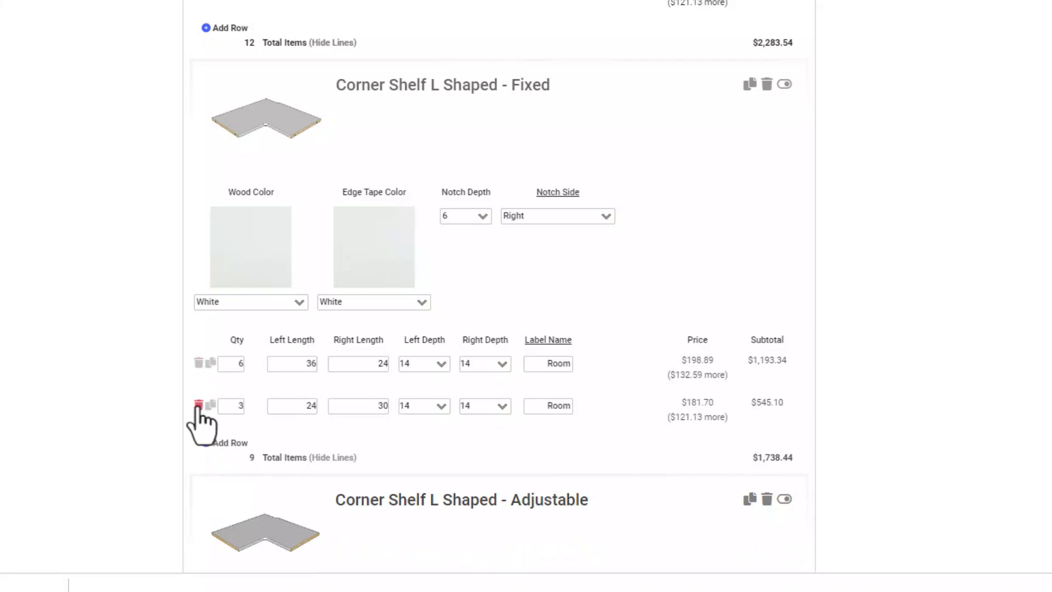
click(198, 362)
scroll(229, 361, up, 5)
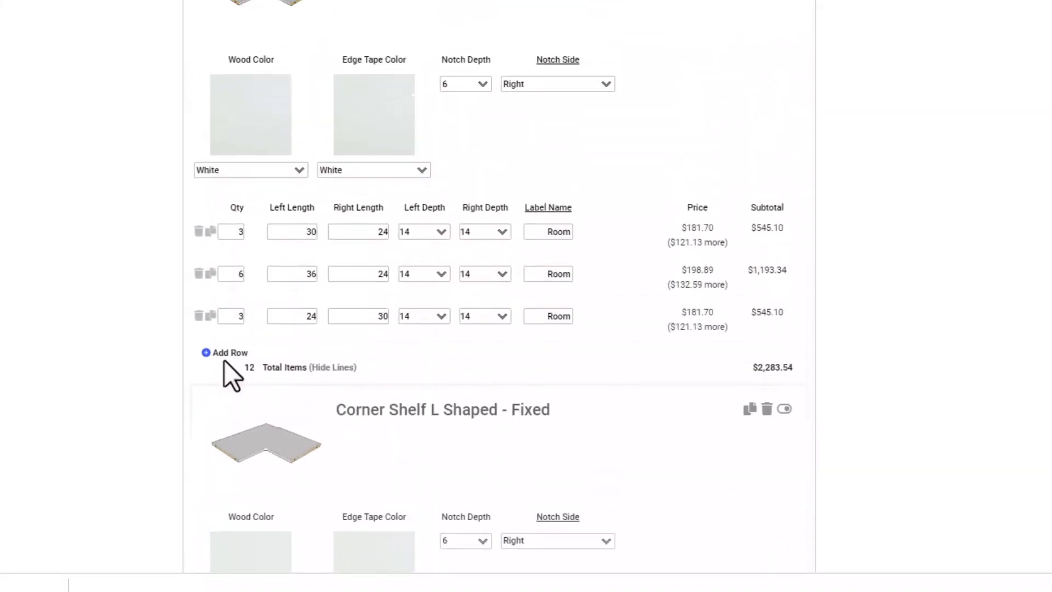
click(199, 315)
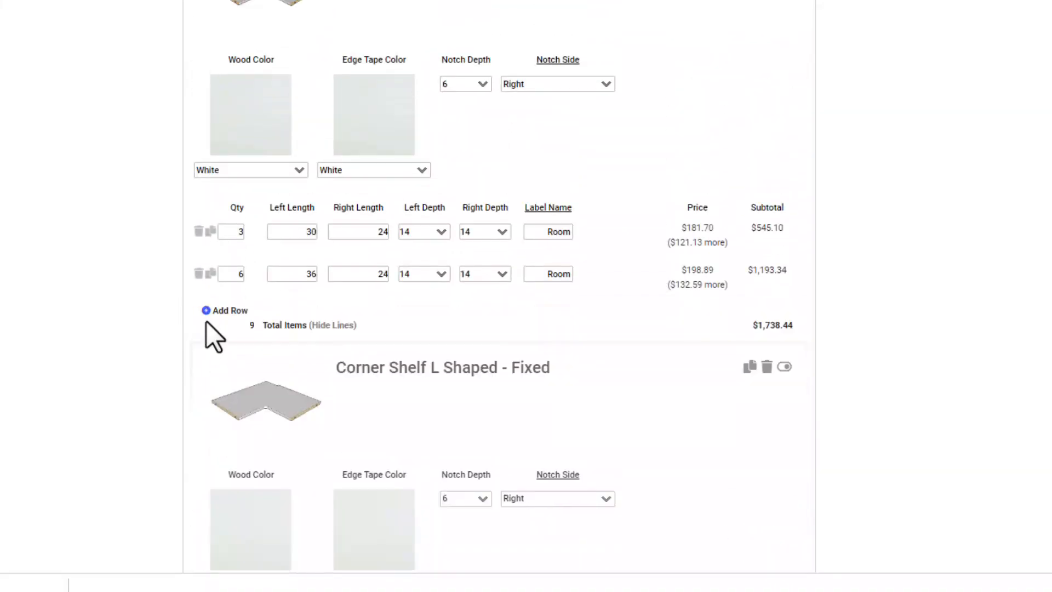
- Set the notch side of the copied Corner Shelf L Shaped - Fixed product with the 24 × 30 row to Left
scroll(206, 322, down, 7)
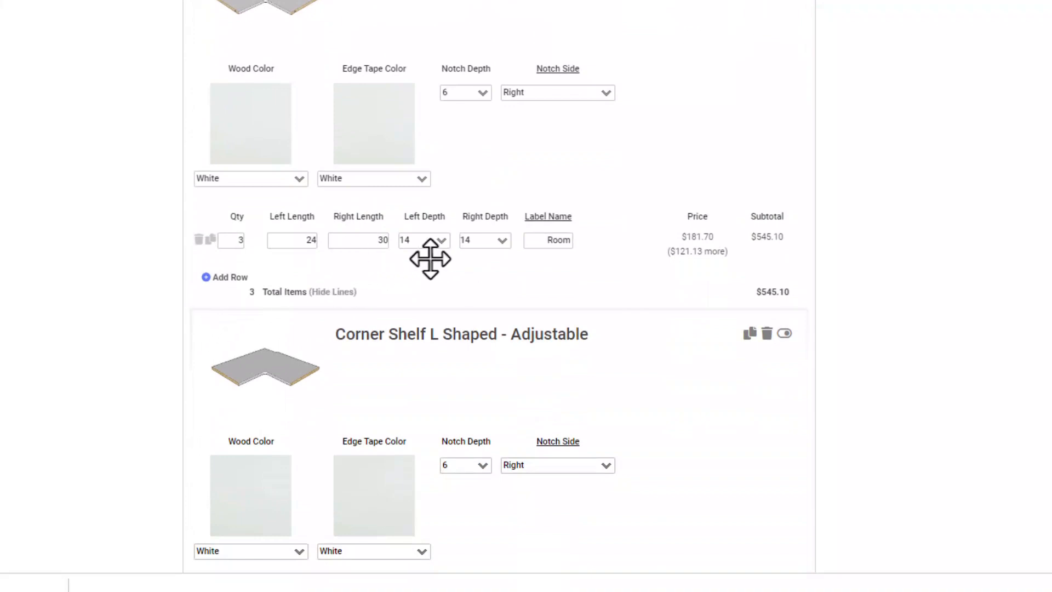
scroll(432, 314, up, 2)
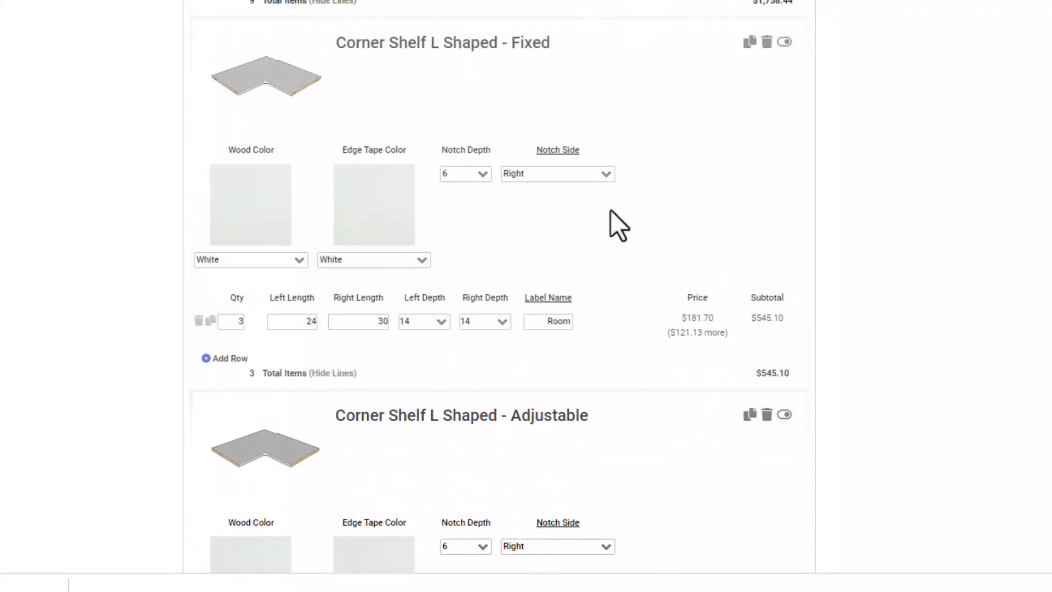
click(607, 173)
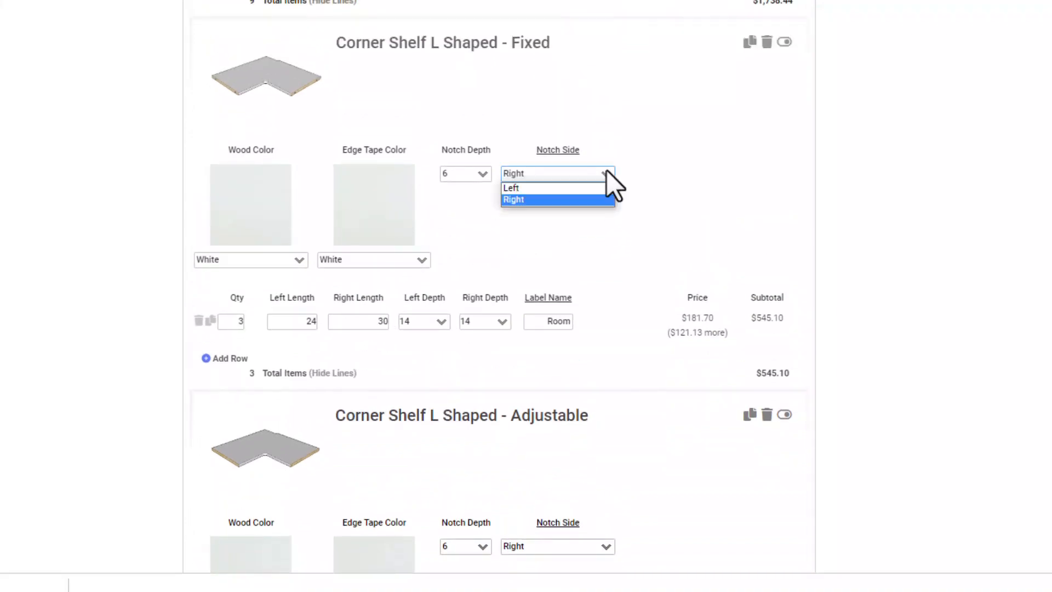
click(593, 186)
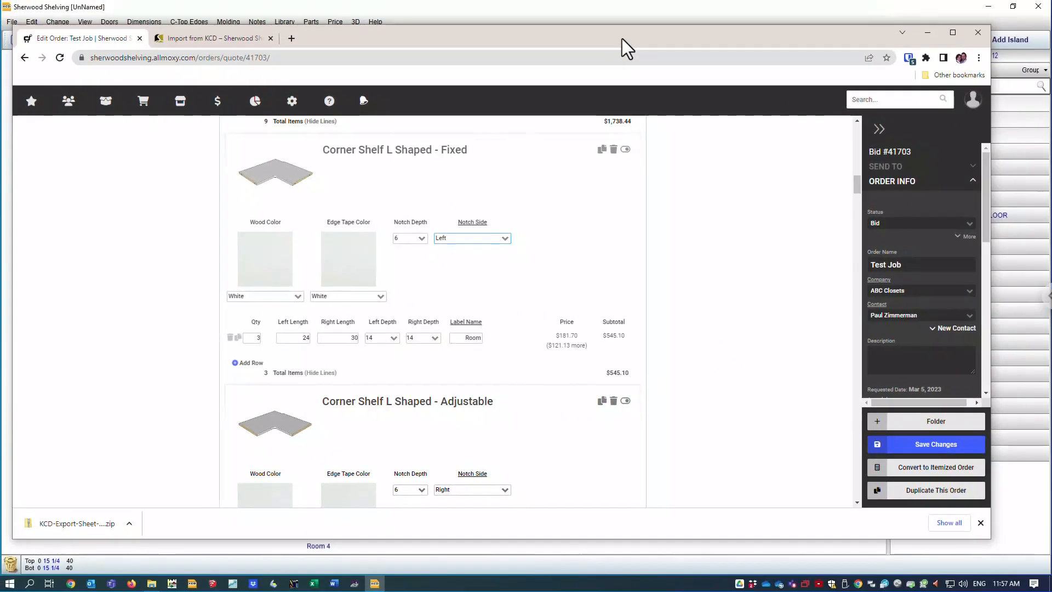
- In the shelving design program, show Room 1's floor plan and examine the Wall 1 elevation with corner units 1 and 2
drag(622, 38, 0, 124)
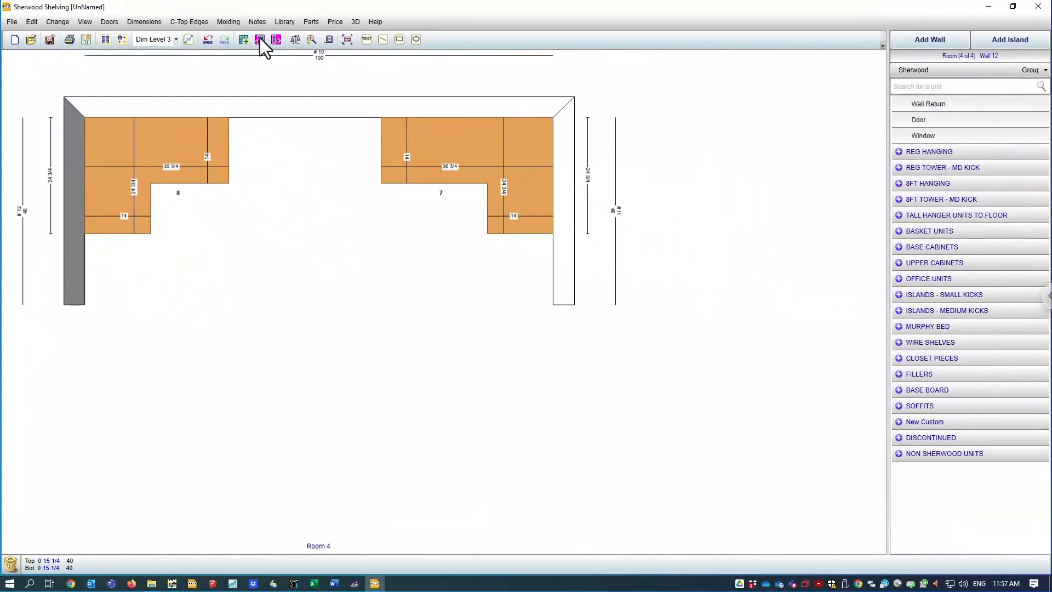
click(260, 39)
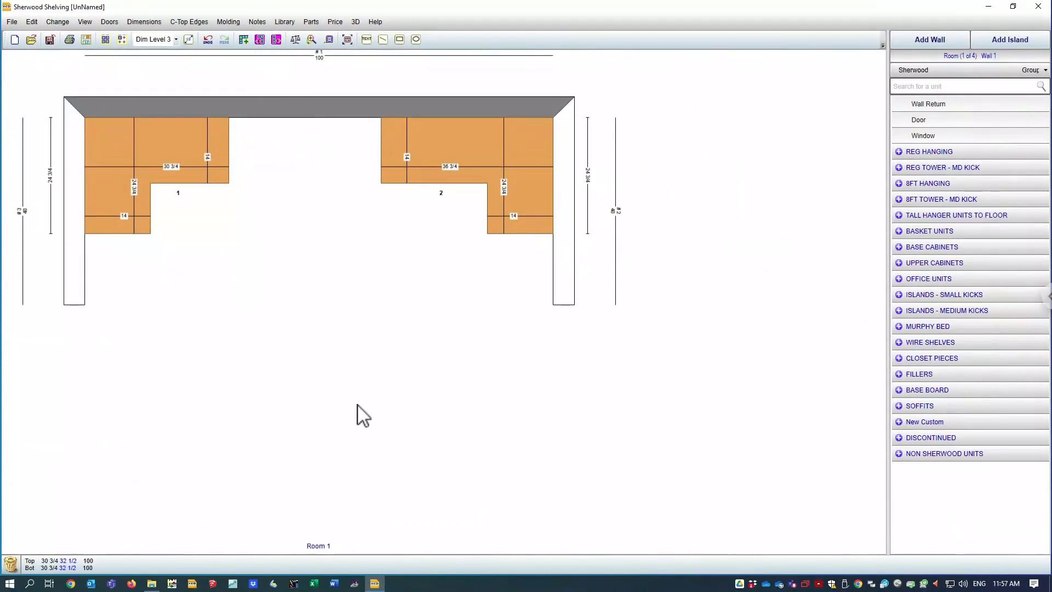
right_click(463, 425)
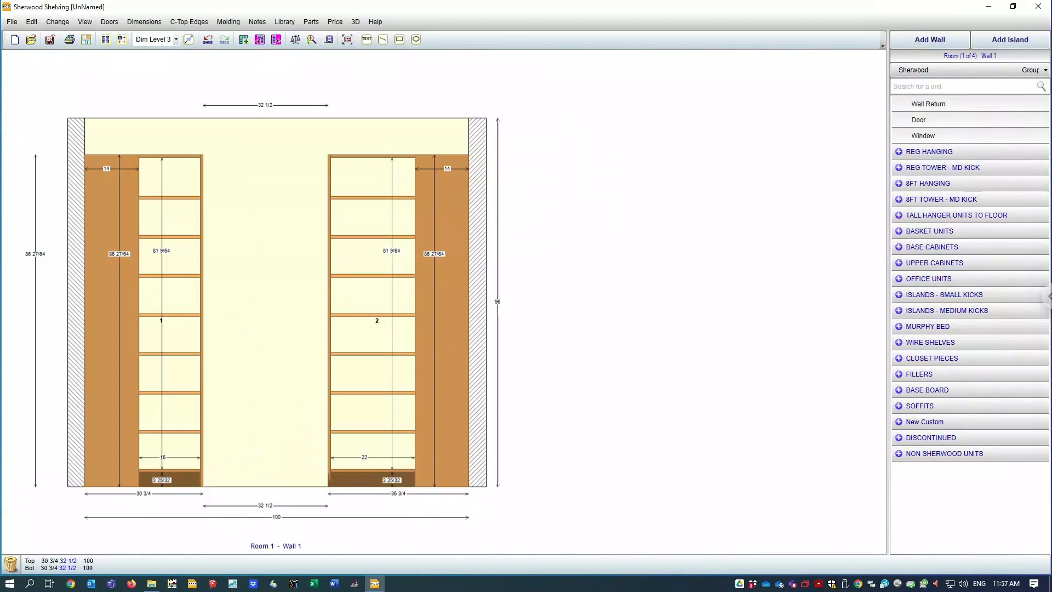
- Back in the browser order, set the quantity of the 36 × 24 row in the right-notched Corner Shelf L Shaped - Fixed product to 3
drag(0, 94, 609, 39)
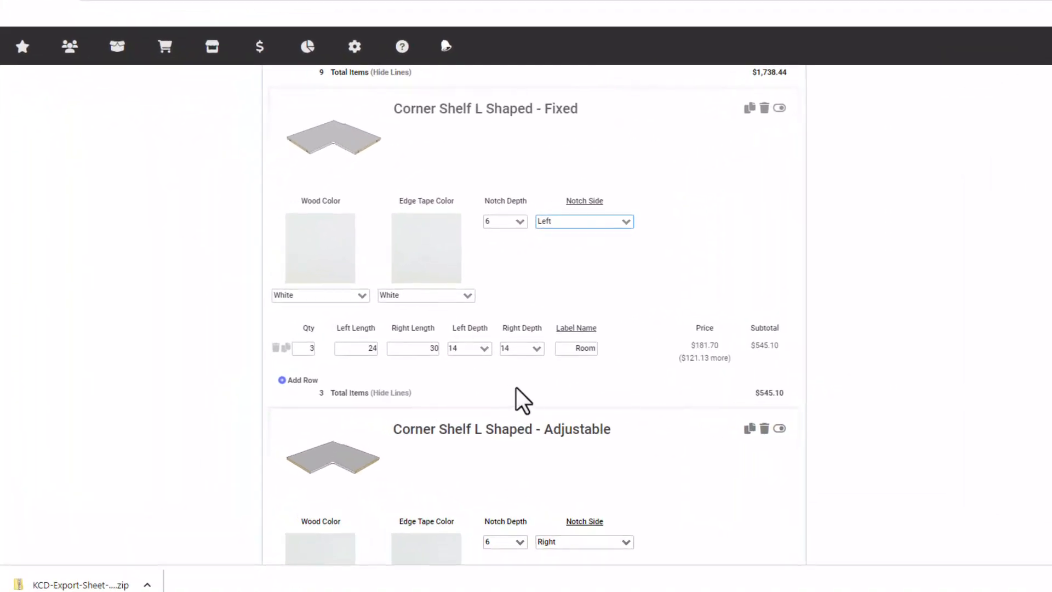
scroll(516, 387, up, 5)
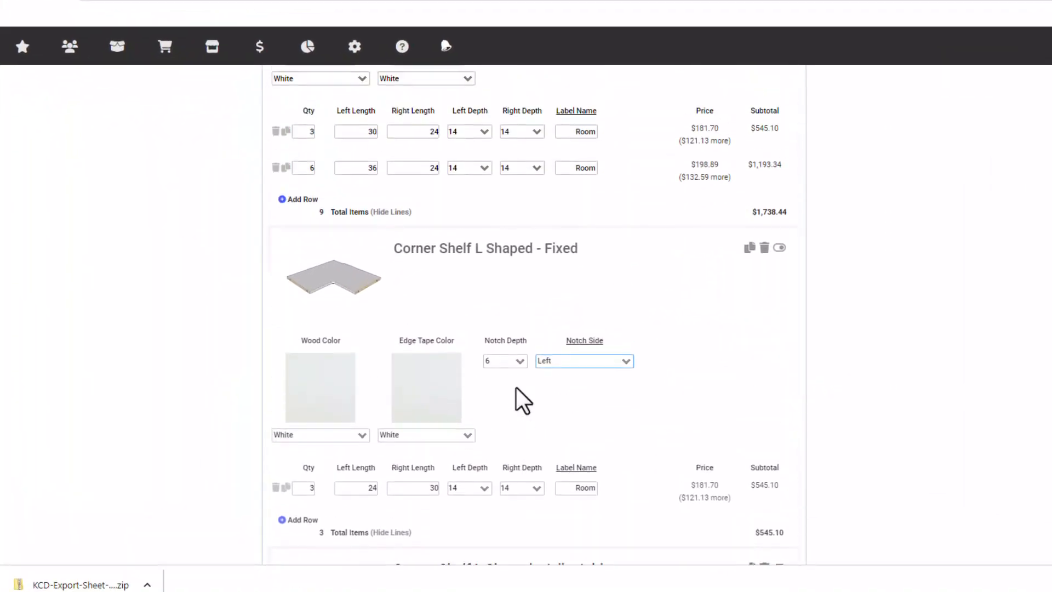
scroll(516, 386, down, 1)
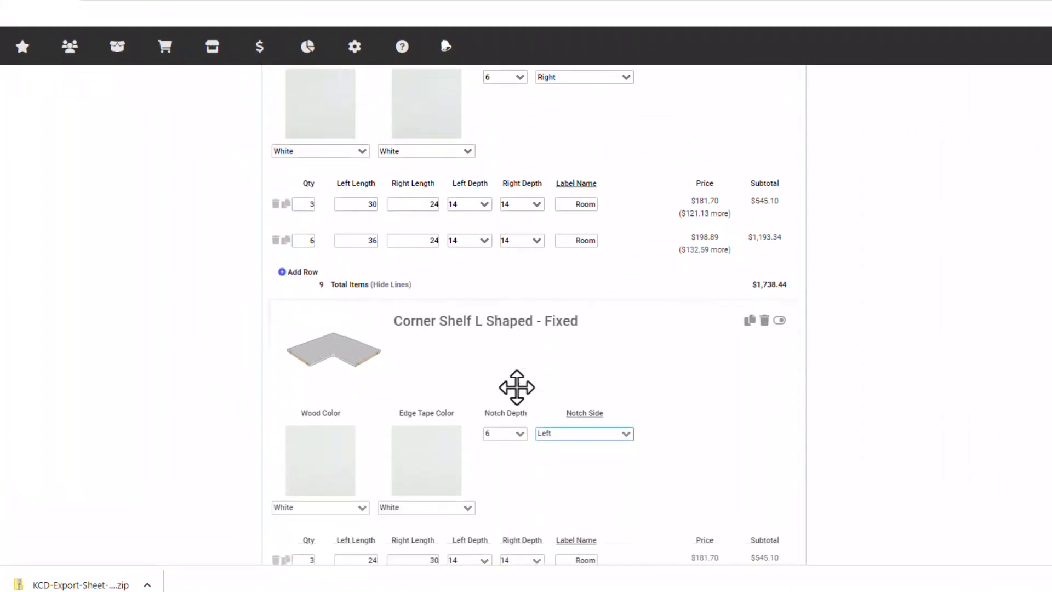
scroll(516, 387, up, 3)
scroll(516, 387, up, 1)
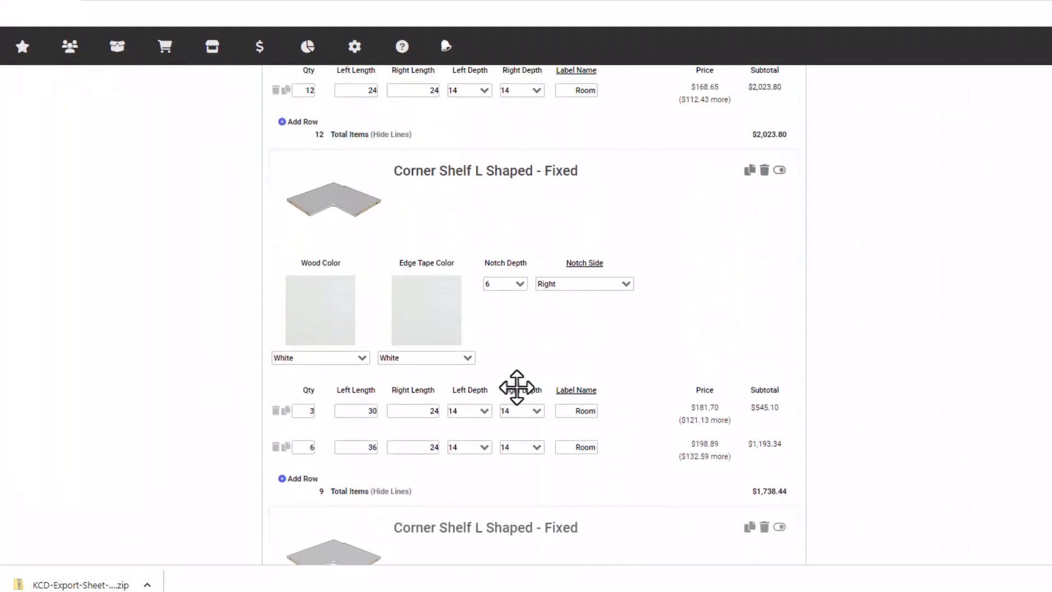
scroll(609, 263, down, 1)
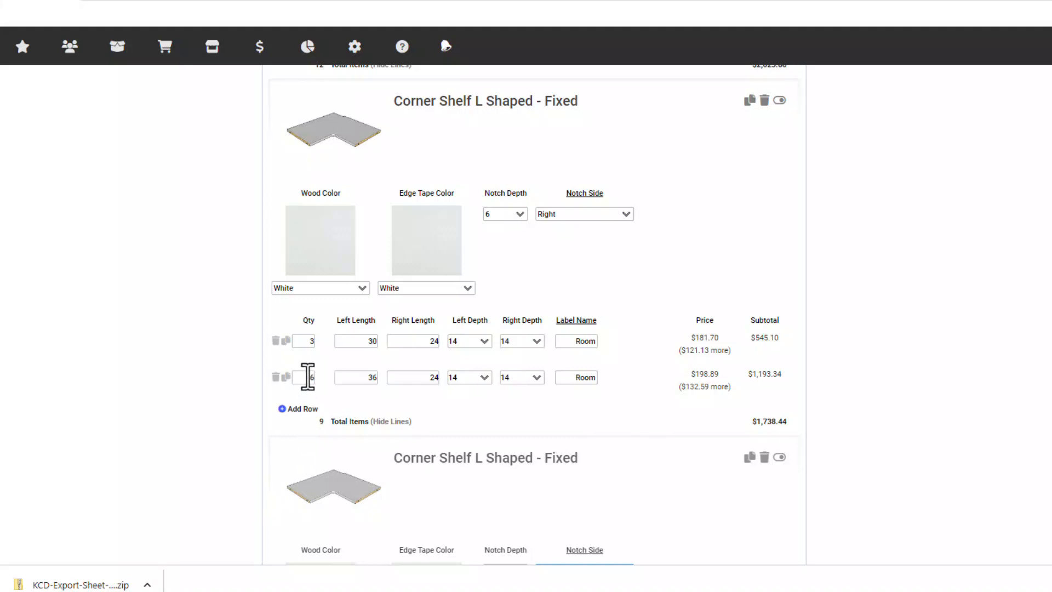
double_click(307, 377)
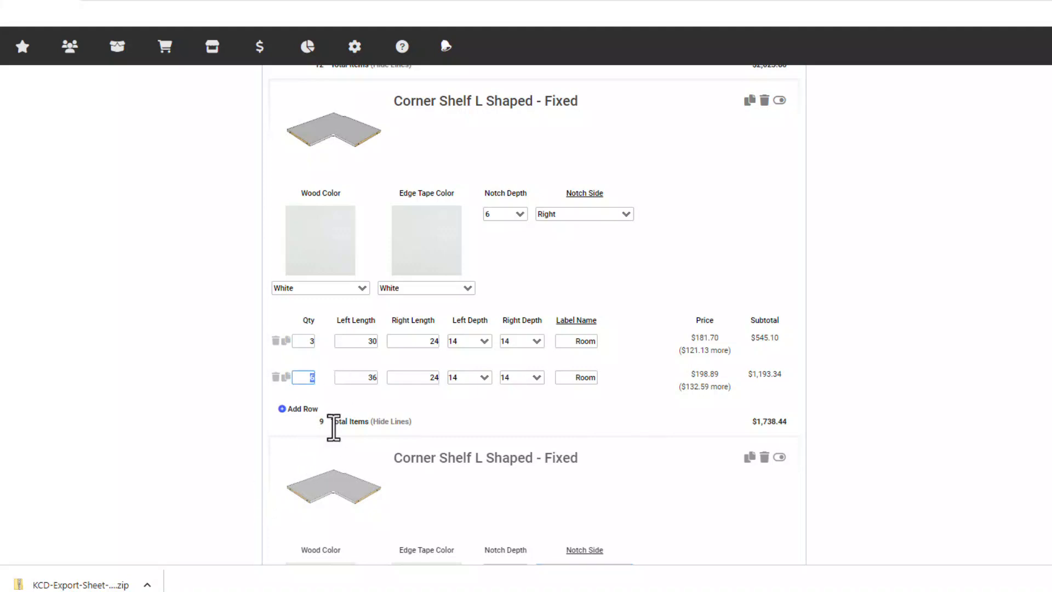
text(3)
click(390, 418)
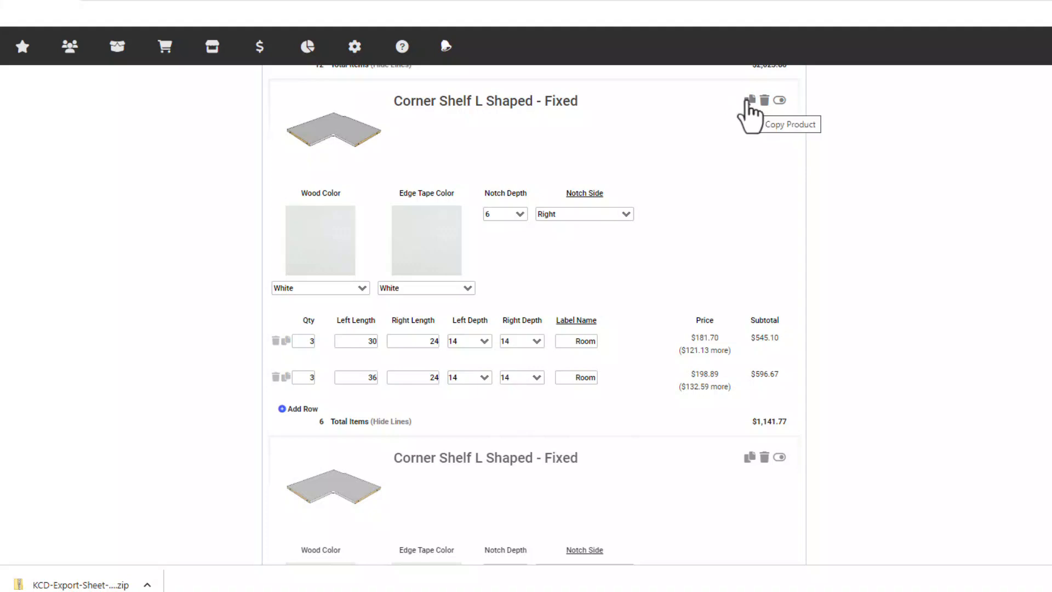
- Duplicate the right-notched Corner Shelf L Shaped - Fixed product that holds the 30 × 24 and 36 × 24 rows
click(748, 101)
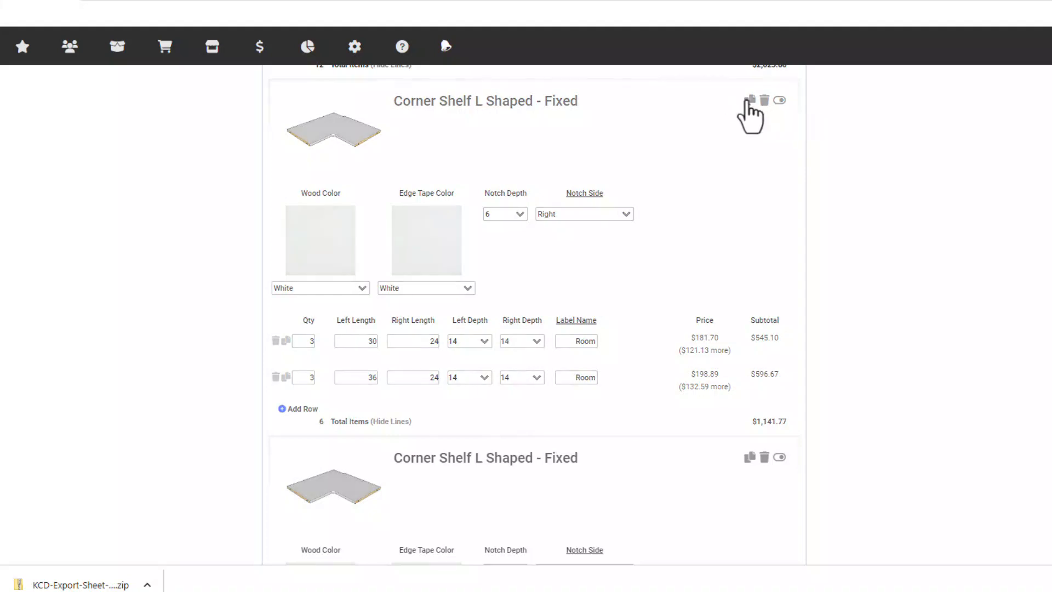
scroll(720, 254, down, 3)
scroll(720, 254, down, 2)
middle_click(718, 241)
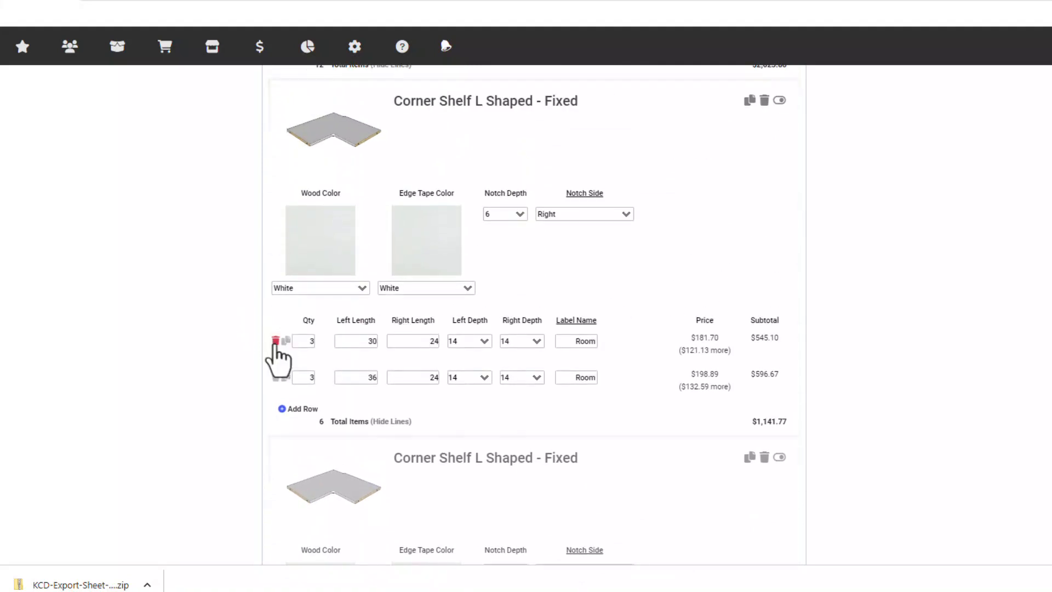
- Delete the 30 × 24 row from the original right-notched product and the 36 × 24 row from its new copy
click(275, 342)
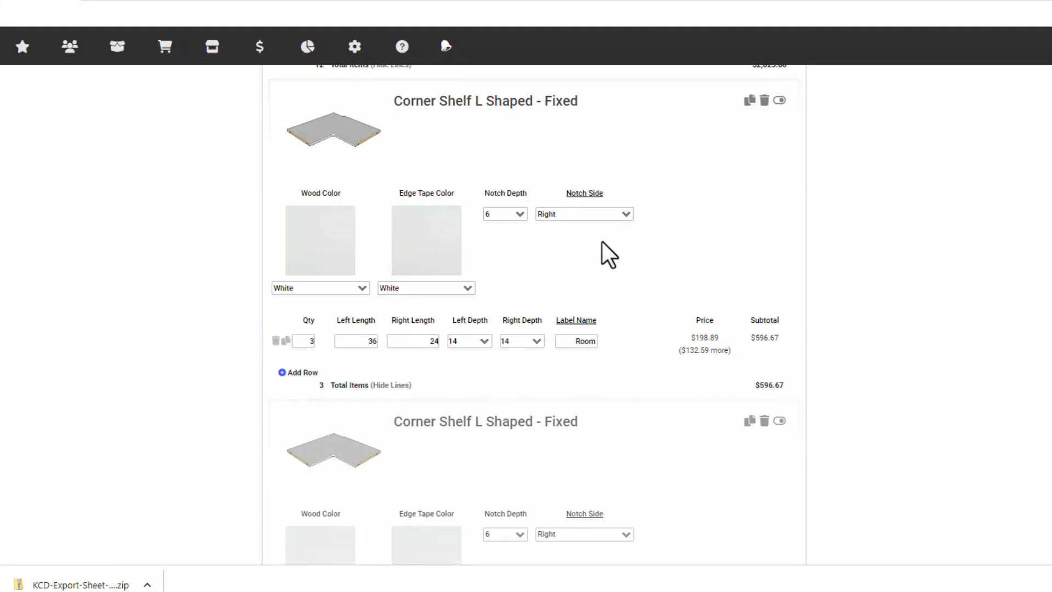
scroll(619, 319, down, 5)
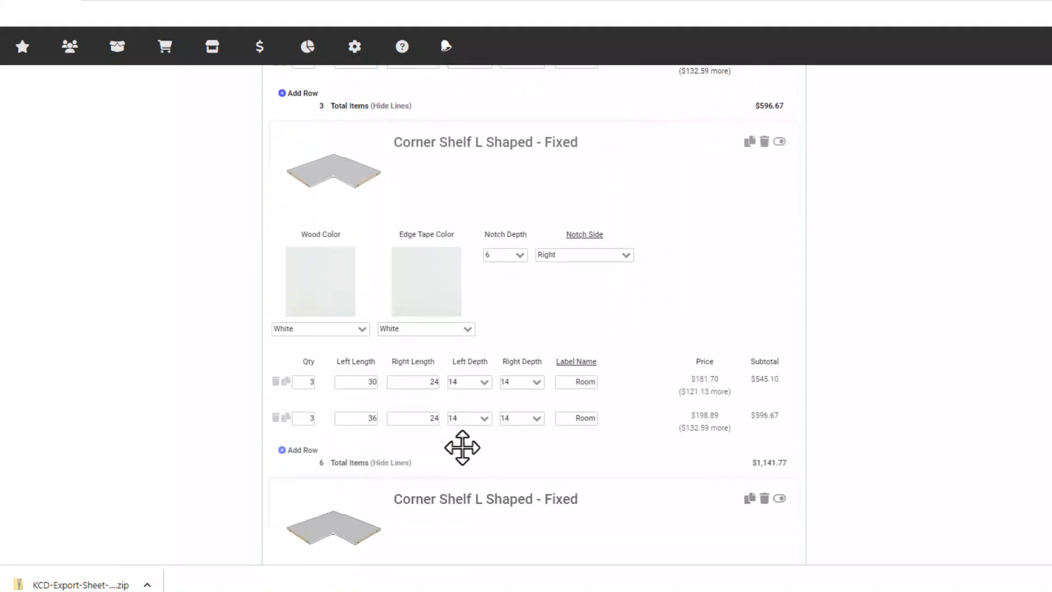
click(276, 418)
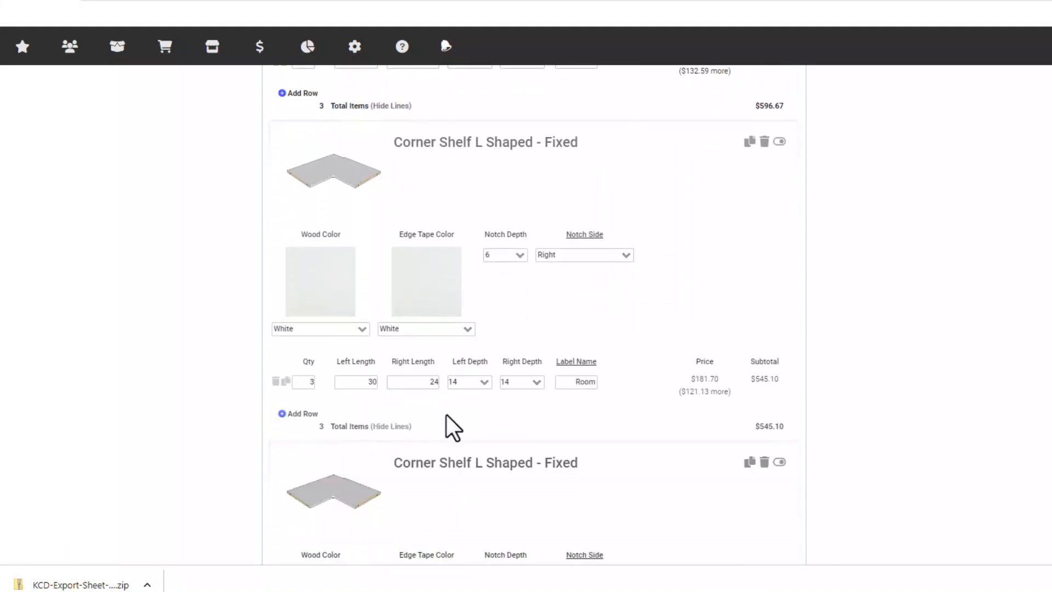
- In the new copy, set the left length to 24, the right length to 30 and the notch side to Left
scroll(447, 415, up, 1)
double_click(351, 450)
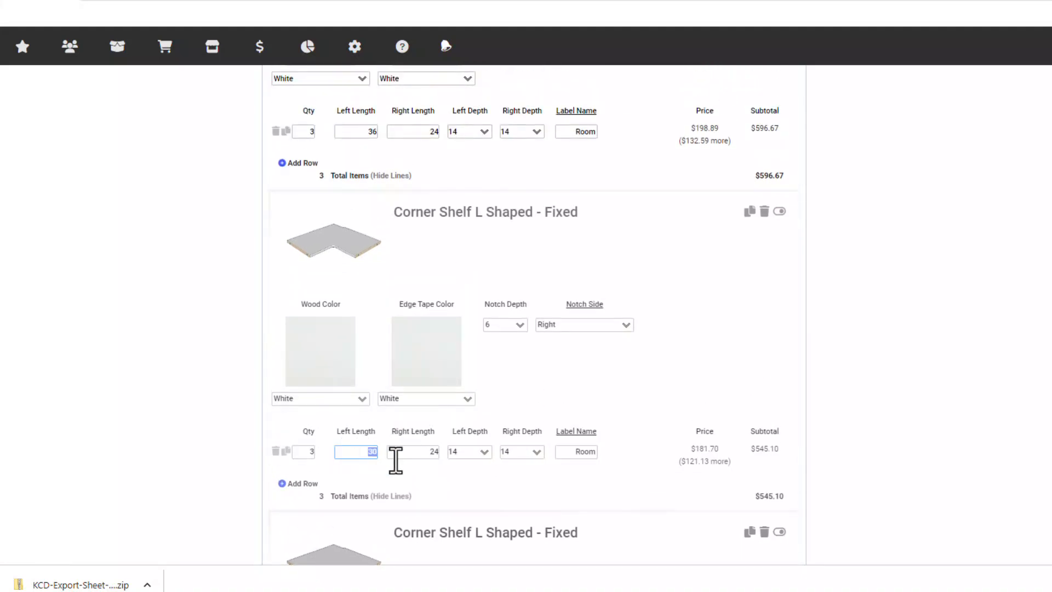
text(24)
double_click(431, 451)
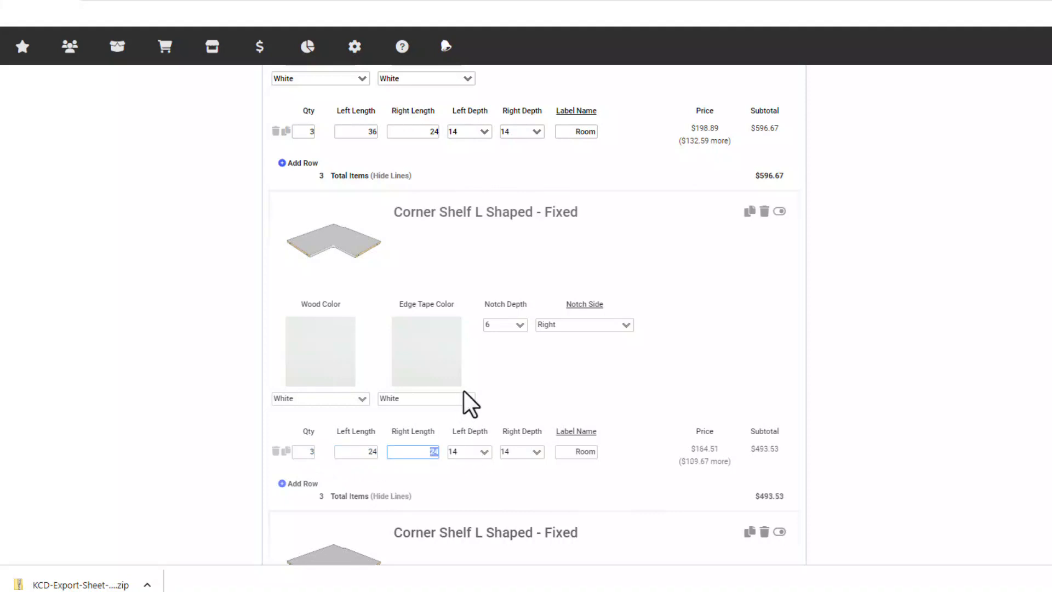
text(30)
click(627, 321)
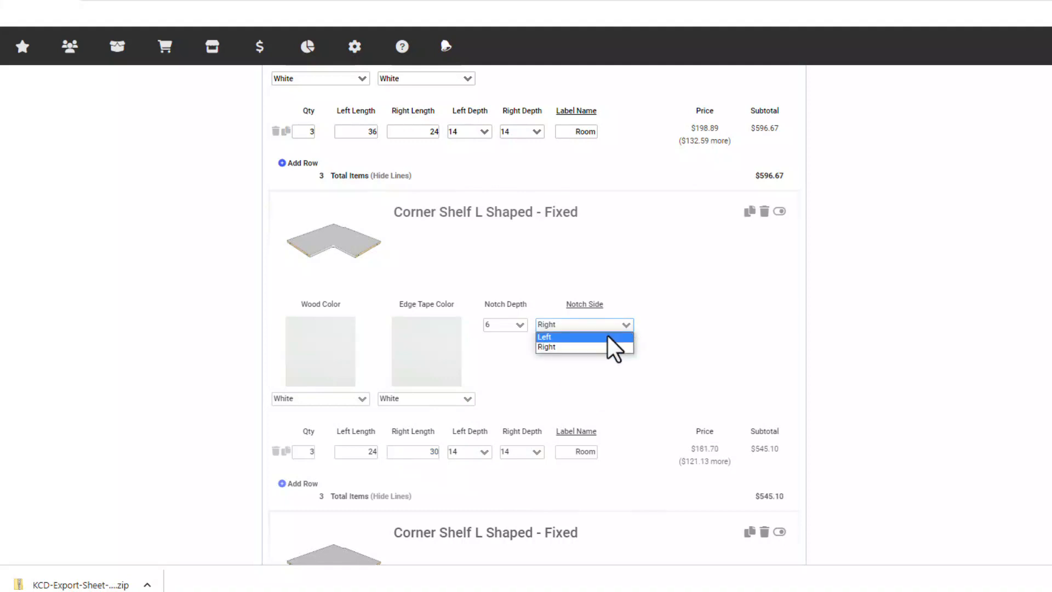
click(607, 334)
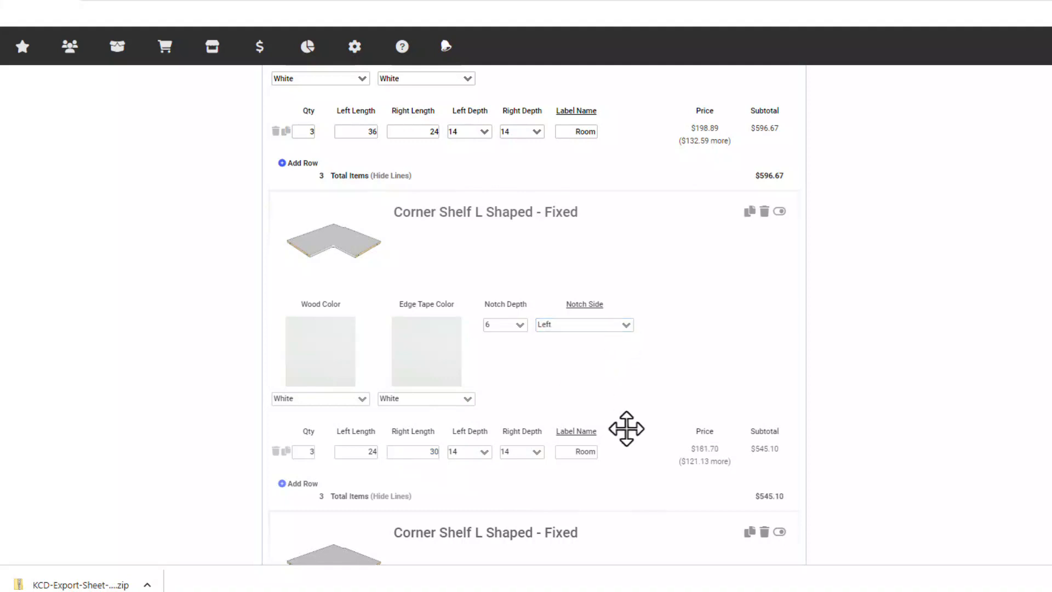